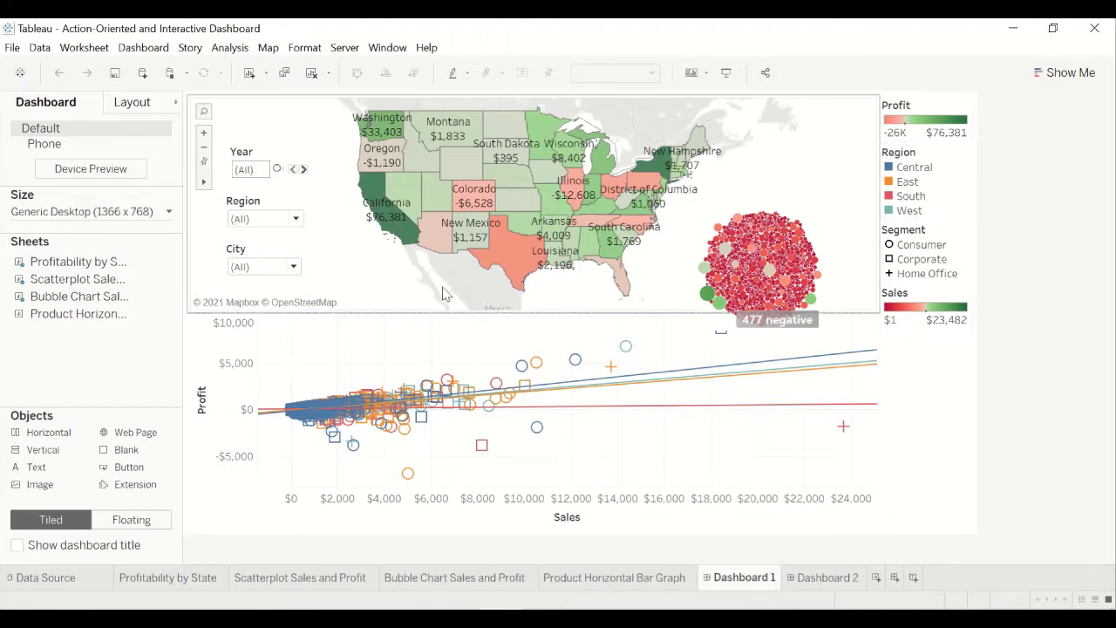
Step: Filter Dashboard 1 to California, then select one West consumer's mark in the scatterplot
mouse_move(414, 262)
click(391, 229)
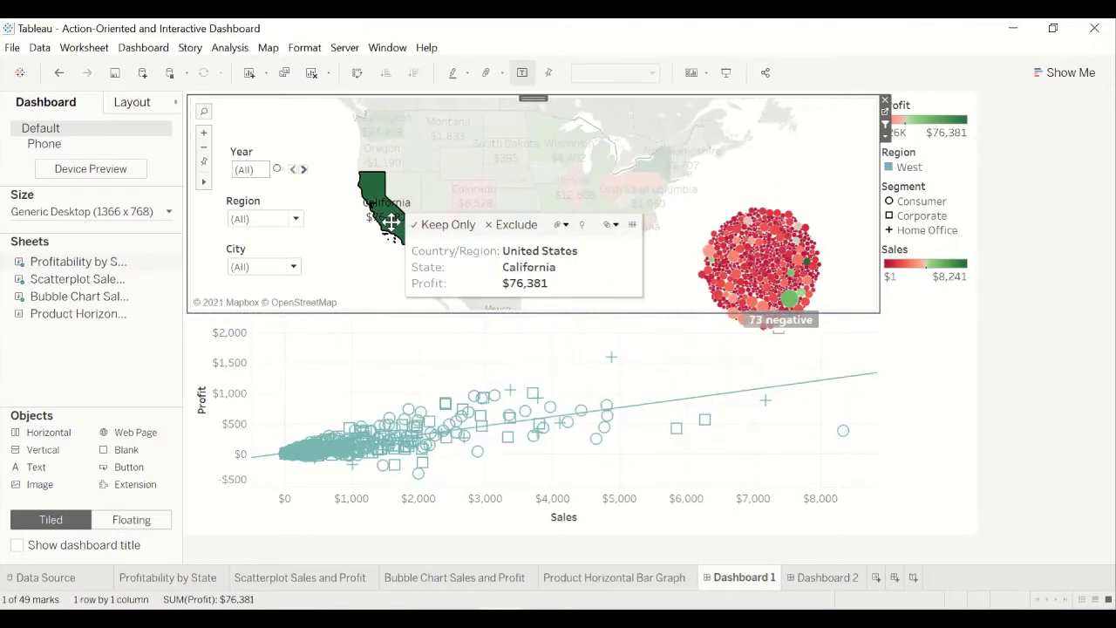
click(409, 410)
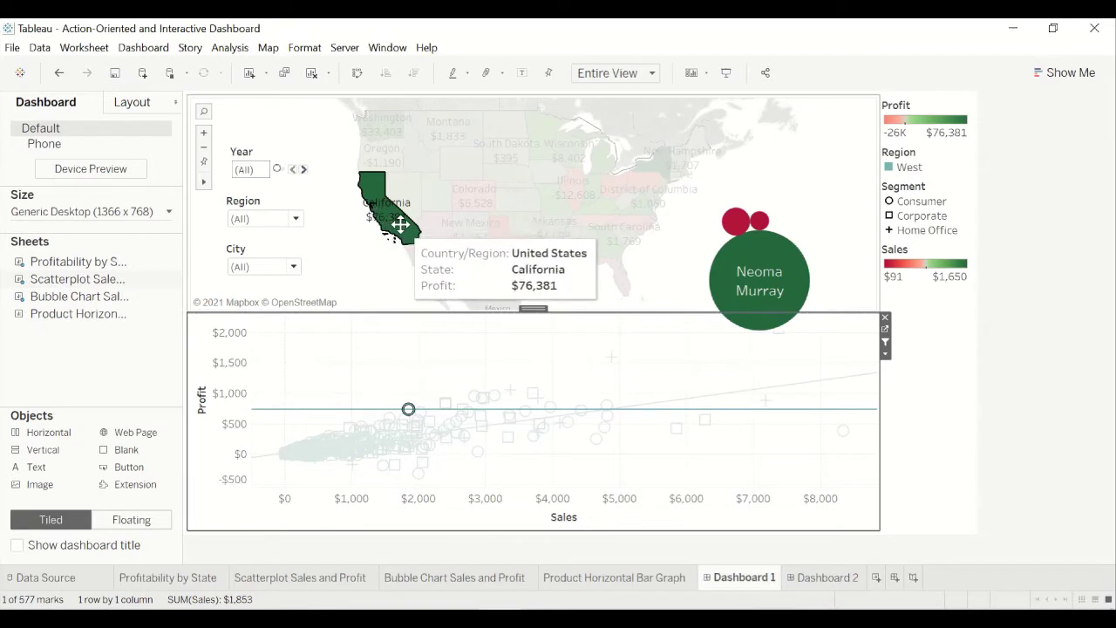
click(403, 363)
click(408, 409)
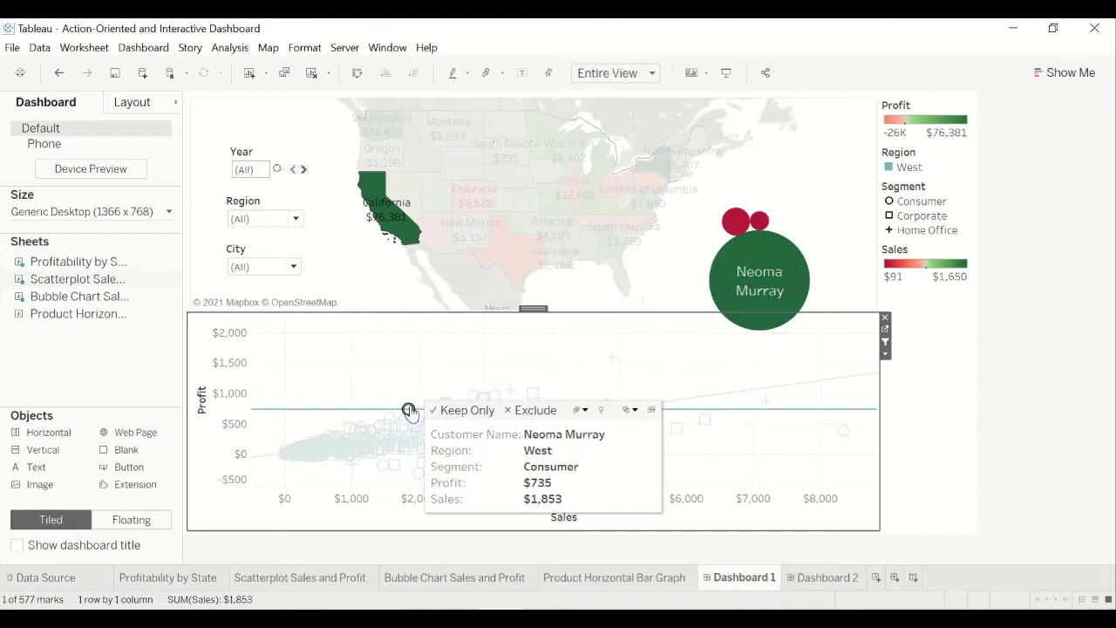
mouse_move(748, 267)
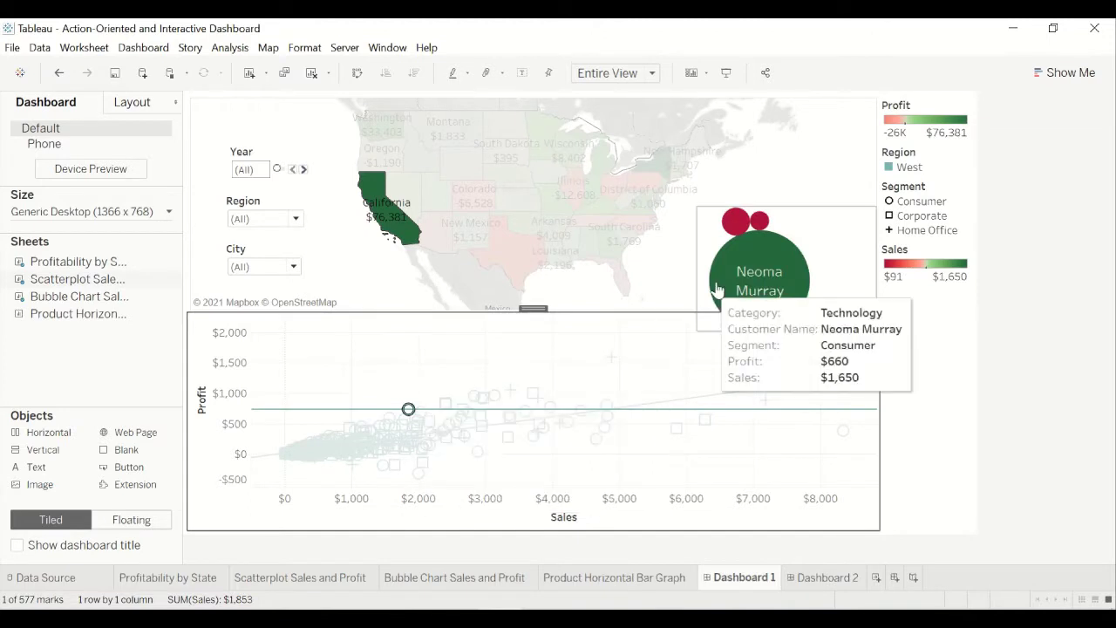
Step: Jump to the customer's products on Dashboard 2 and search Google for the Logitech speaker
click(763, 287)
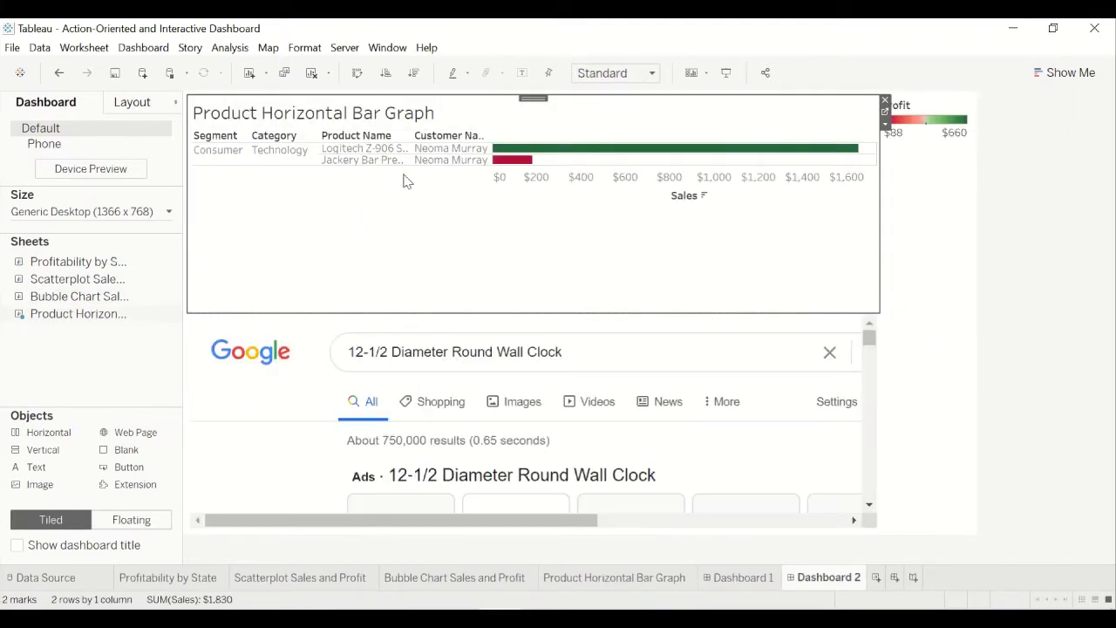
click(534, 150)
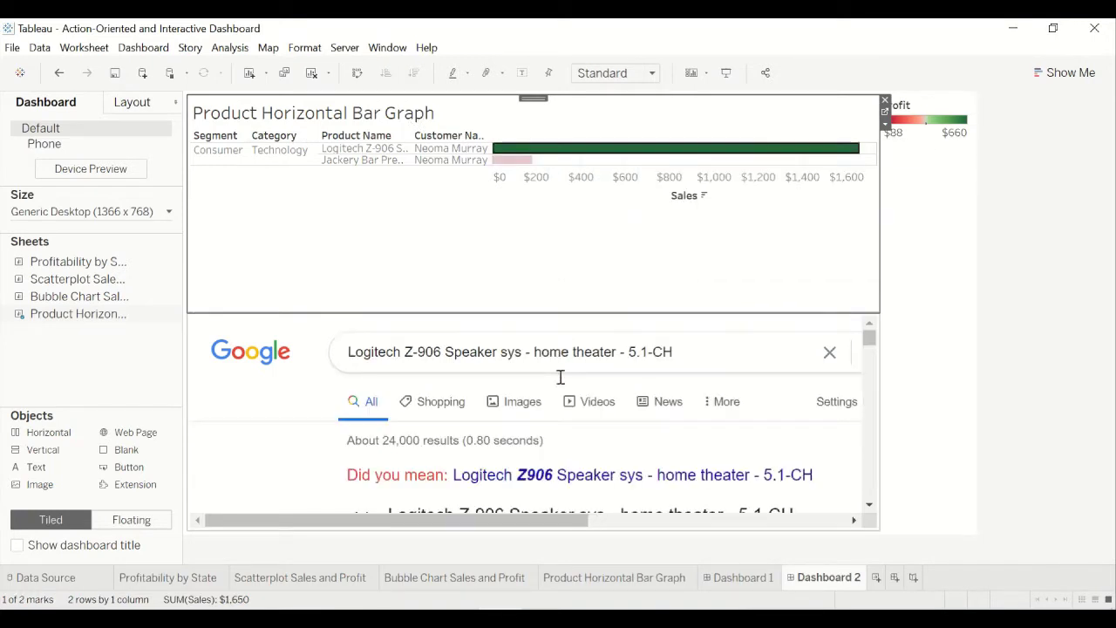
scroll(561, 388, down, 1)
scroll(563, 398, down, 2)
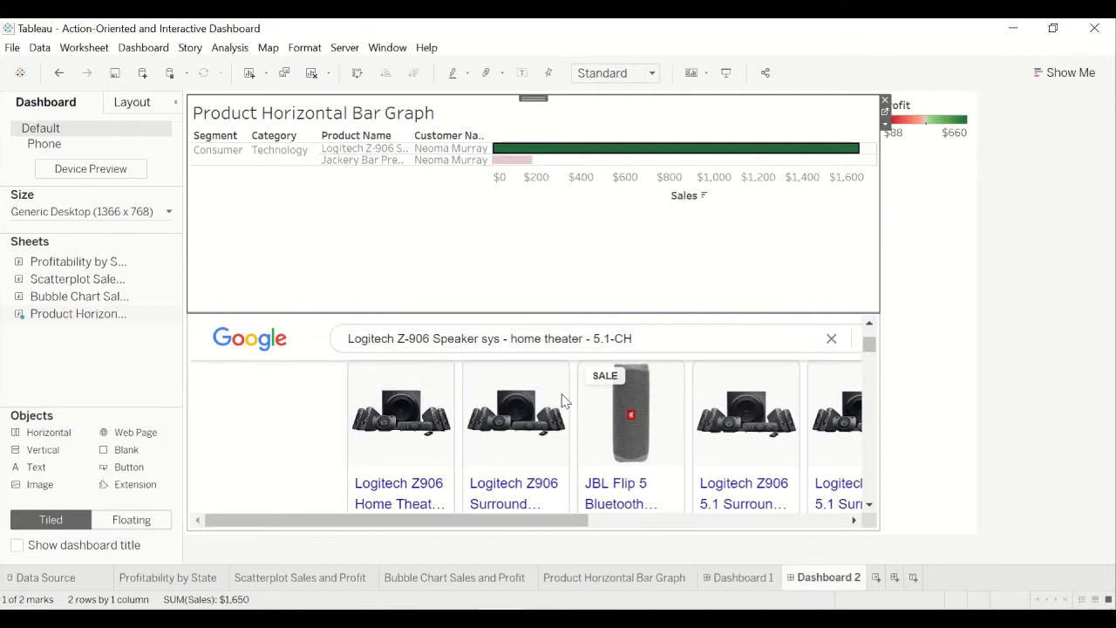
scroll(563, 399, up, 3)
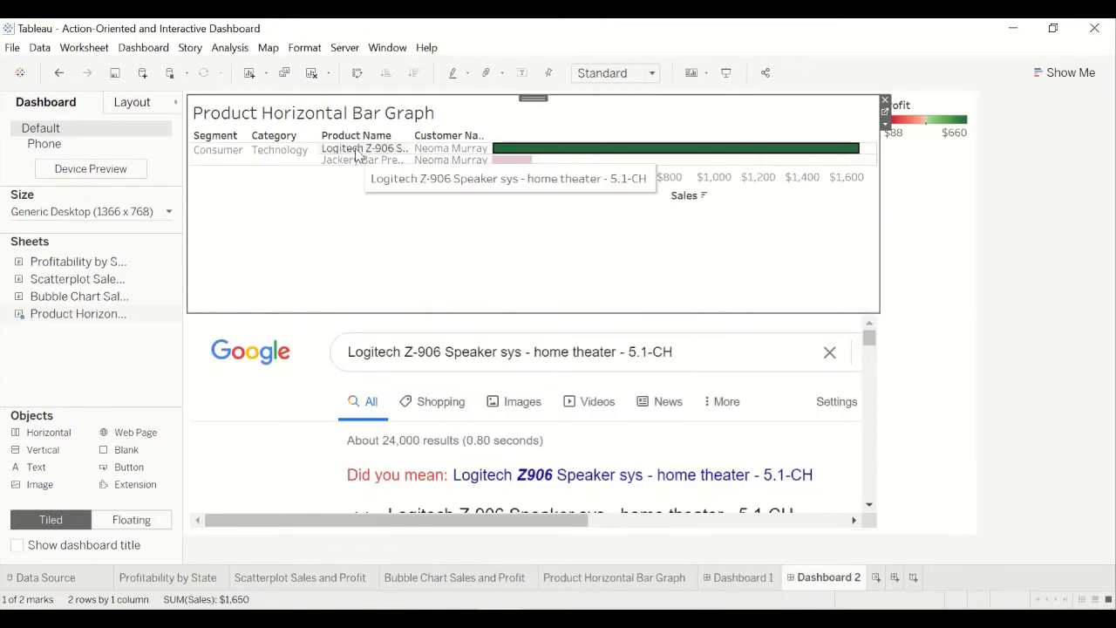
Step: Load the Google search for the Jackery charger, then clear the bar and legend selections
click(507, 166)
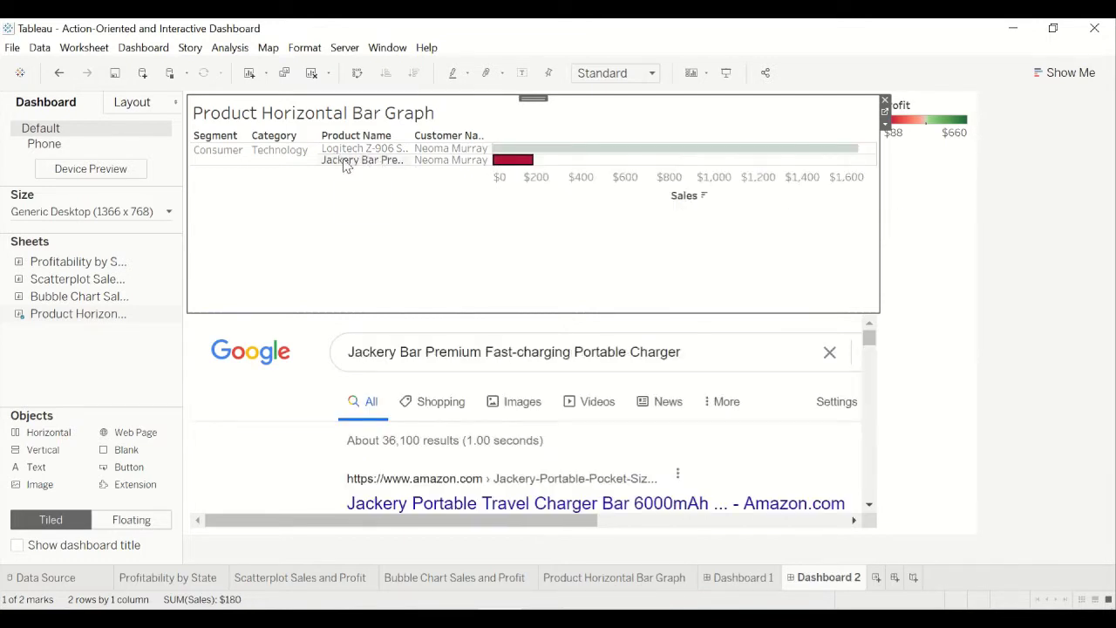
scroll(632, 394, down, 3)
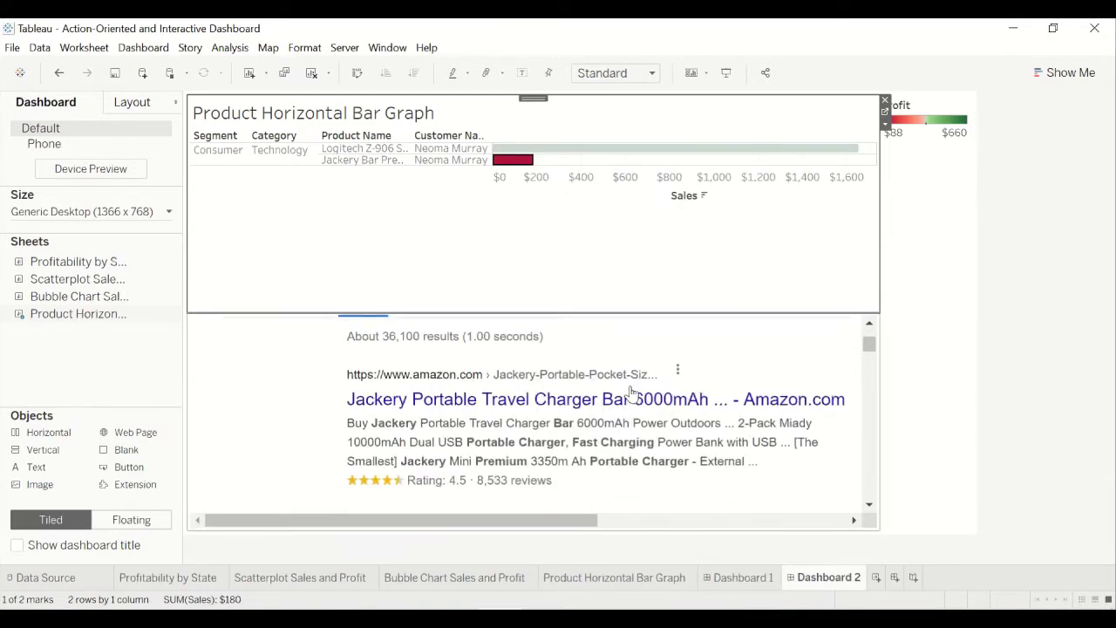
scroll(631, 393, down, 3)
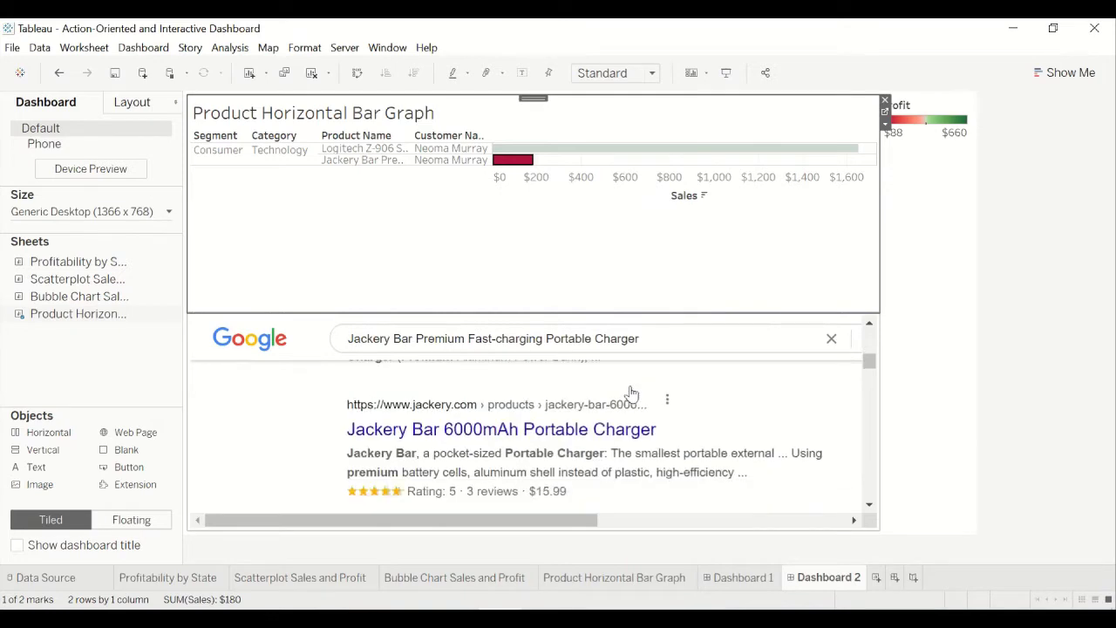
scroll(631, 393, up, 5)
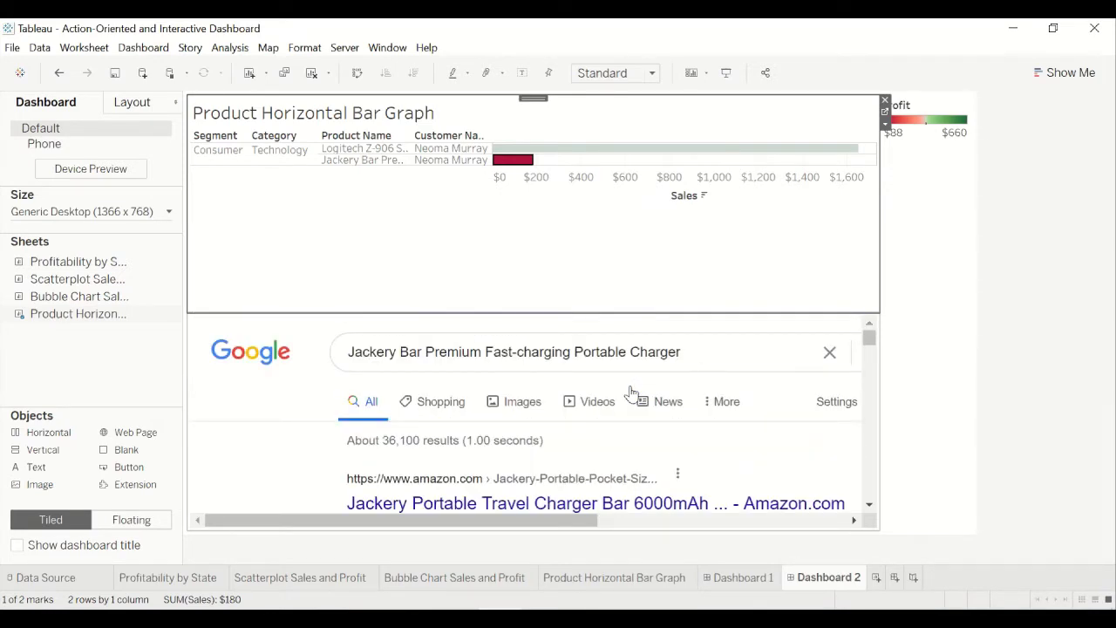
click(641, 286)
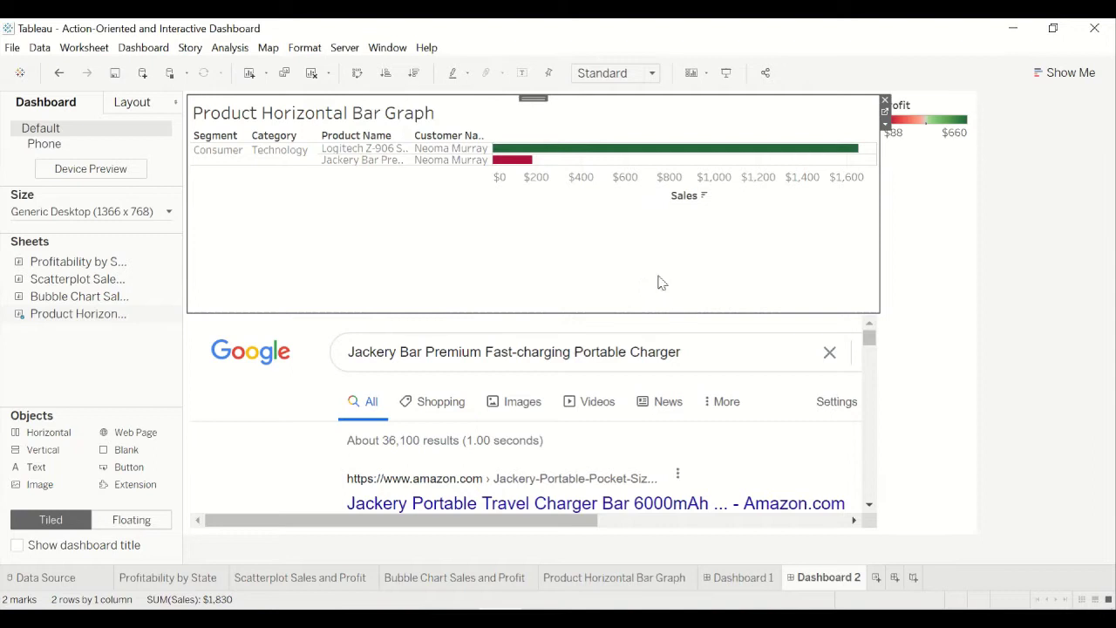
click(911, 330)
click(1013, 359)
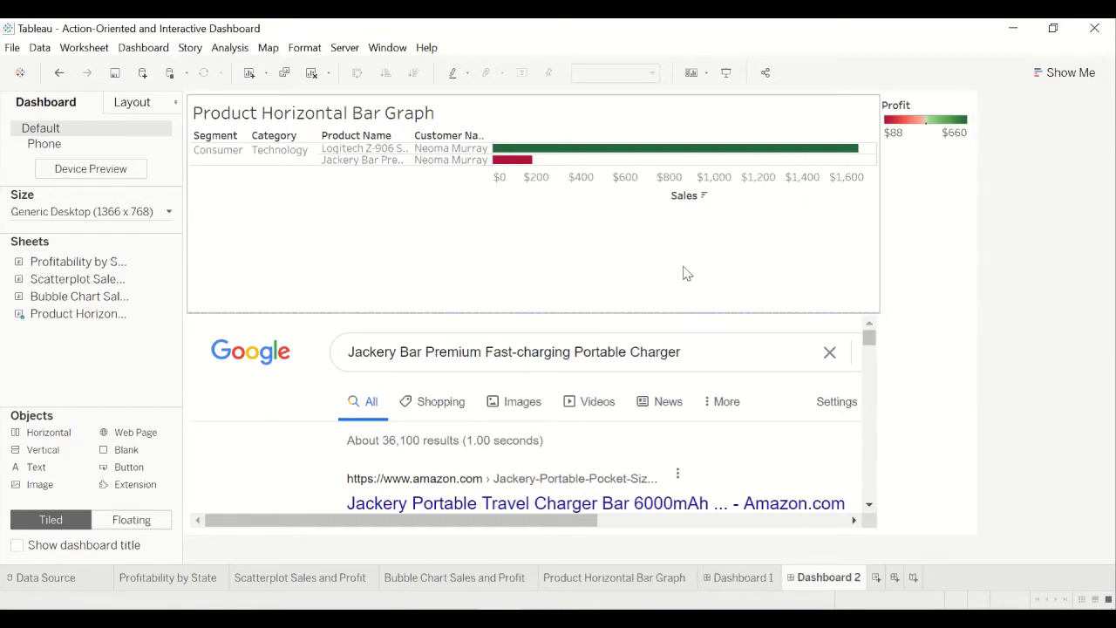
mouse_move(192, 272)
click(747, 588)
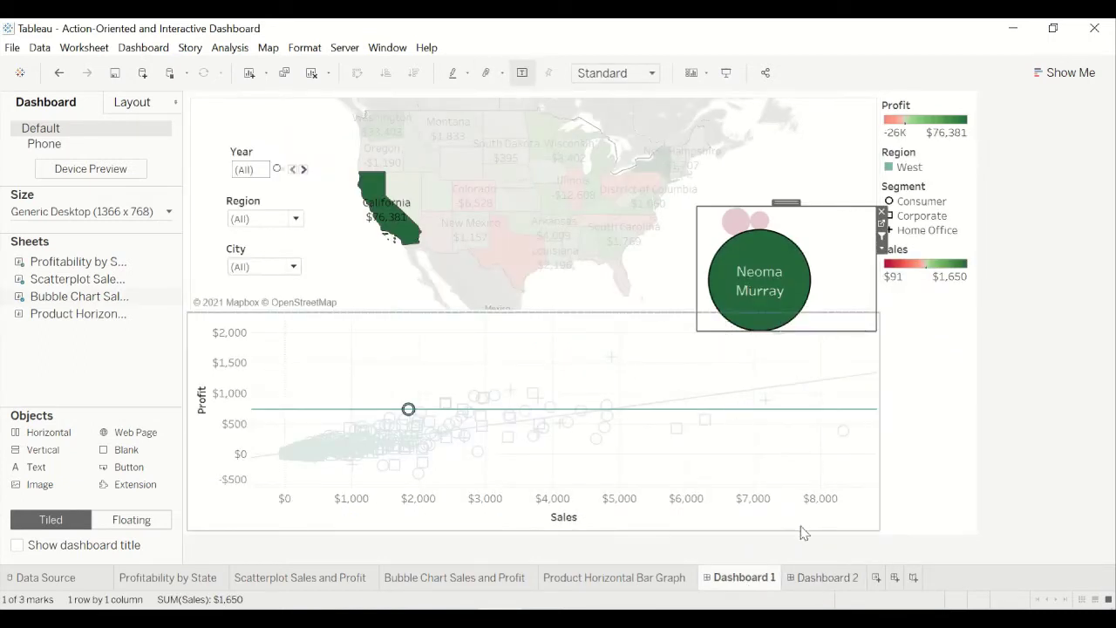
click(834, 583)
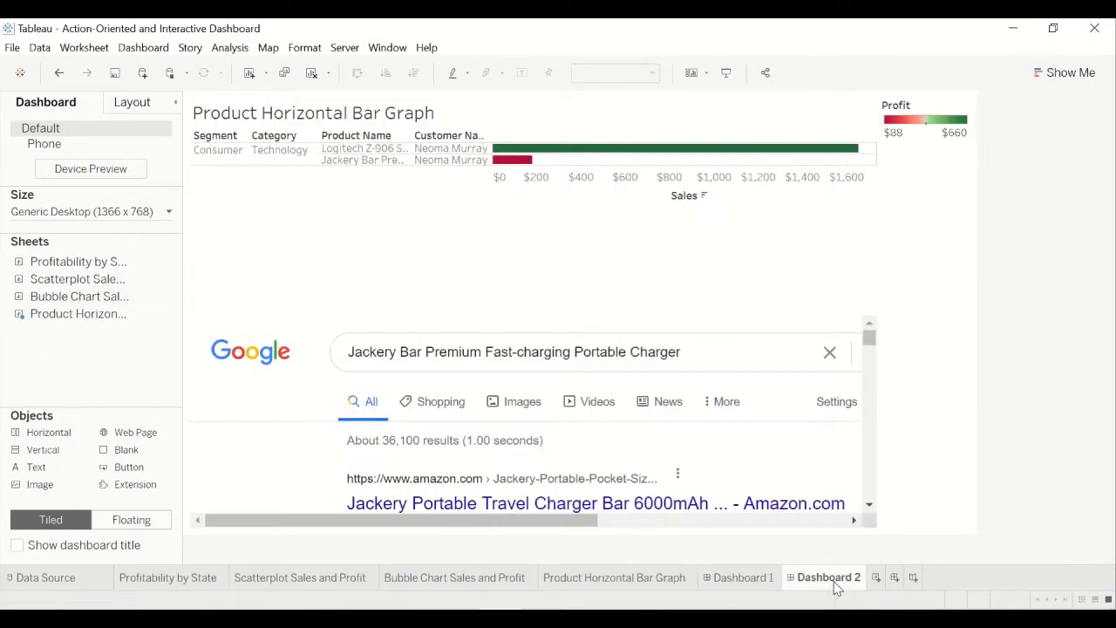
click(767, 579)
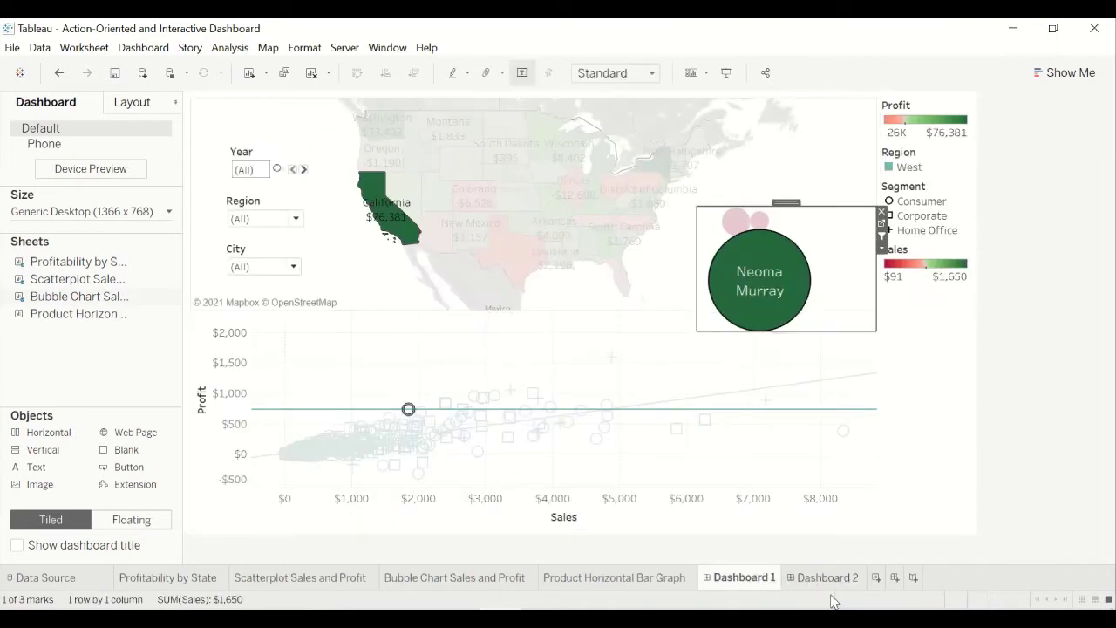
click(839, 580)
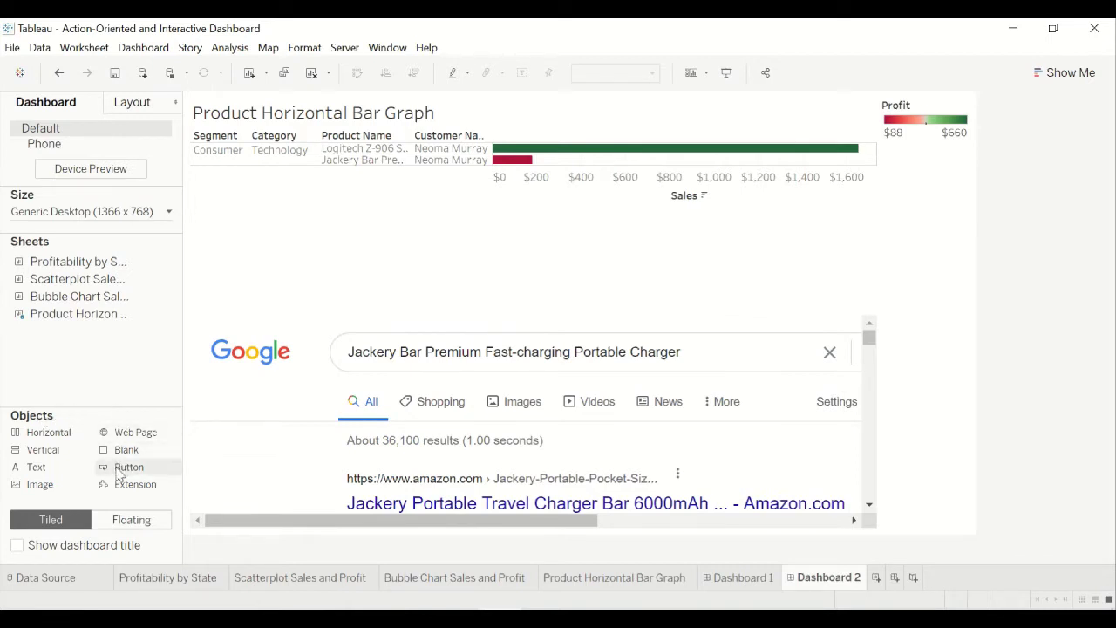
Step: Add a floating Button object to Dashboard 2 below the Segment and Category columns
drag(121, 473, 267, 235)
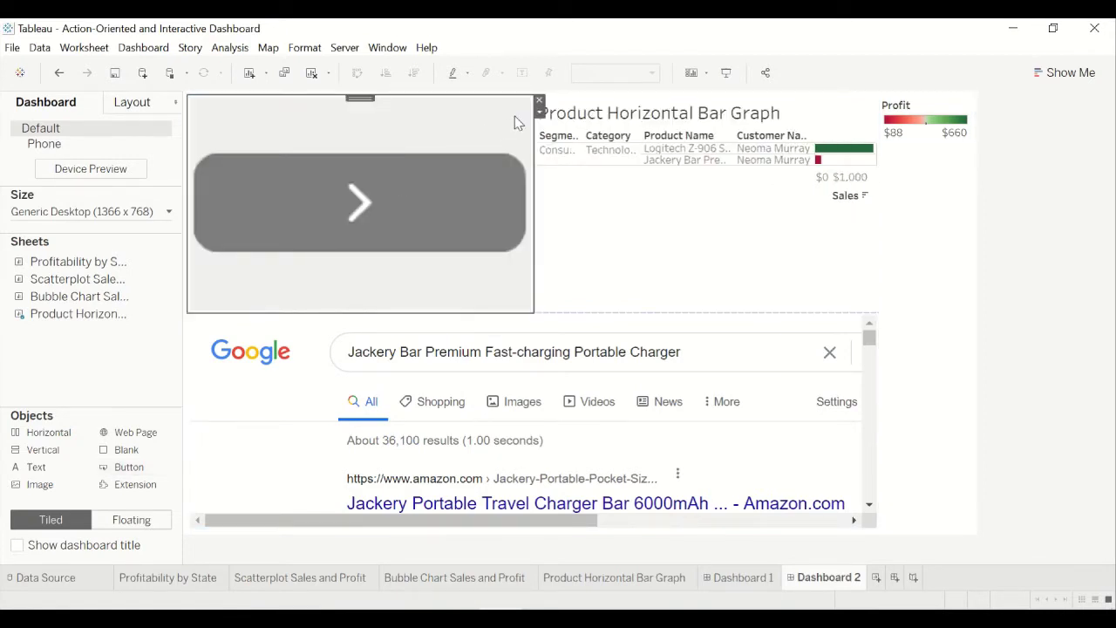
click(540, 113)
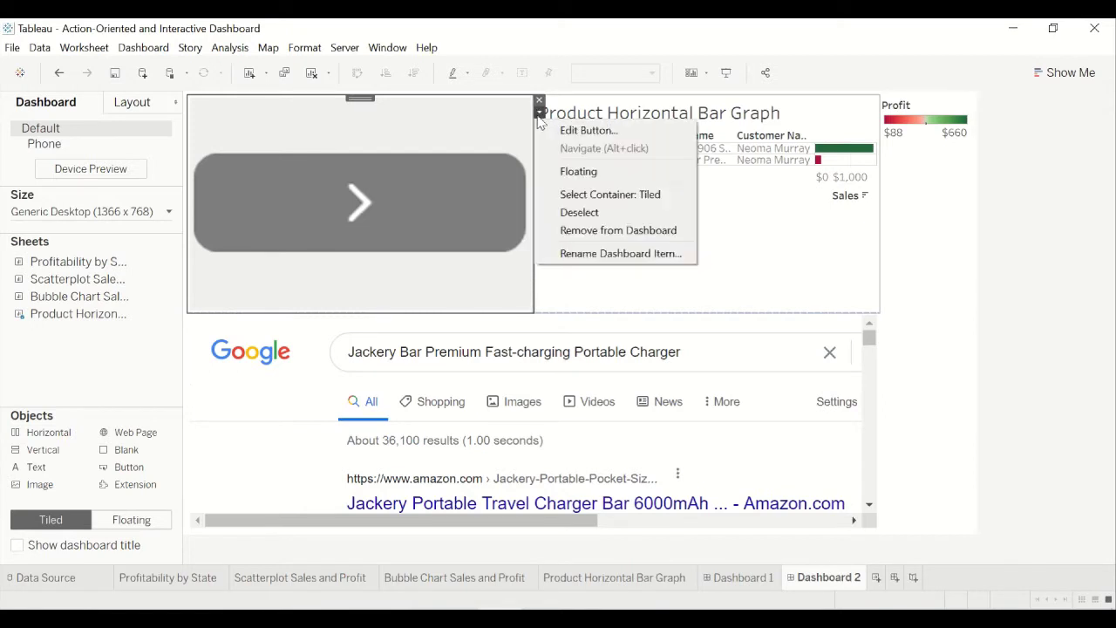
click(578, 172)
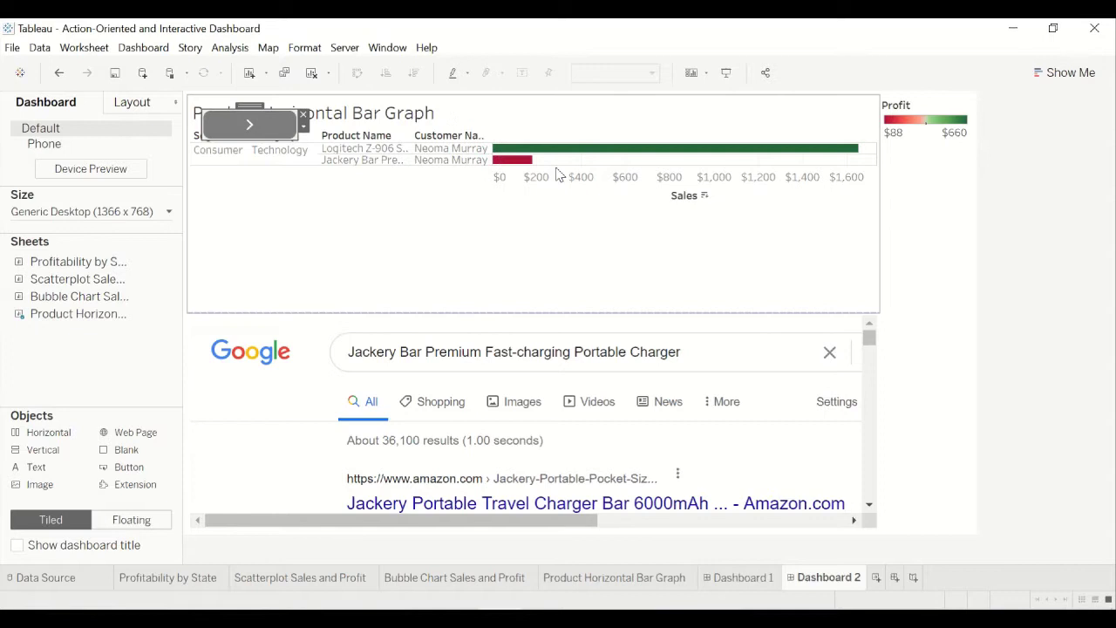
drag(251, 102, 251, 212)
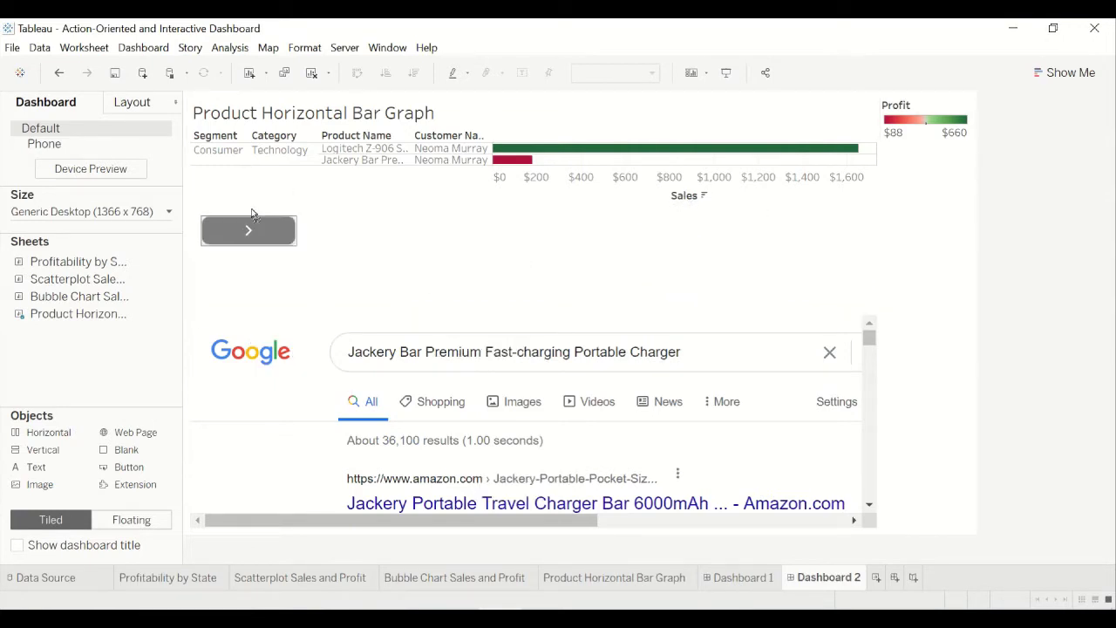
Step: Shorten and narrow the Product Horizontal Bar Graph, then move the button just under its title
click(357, 214)
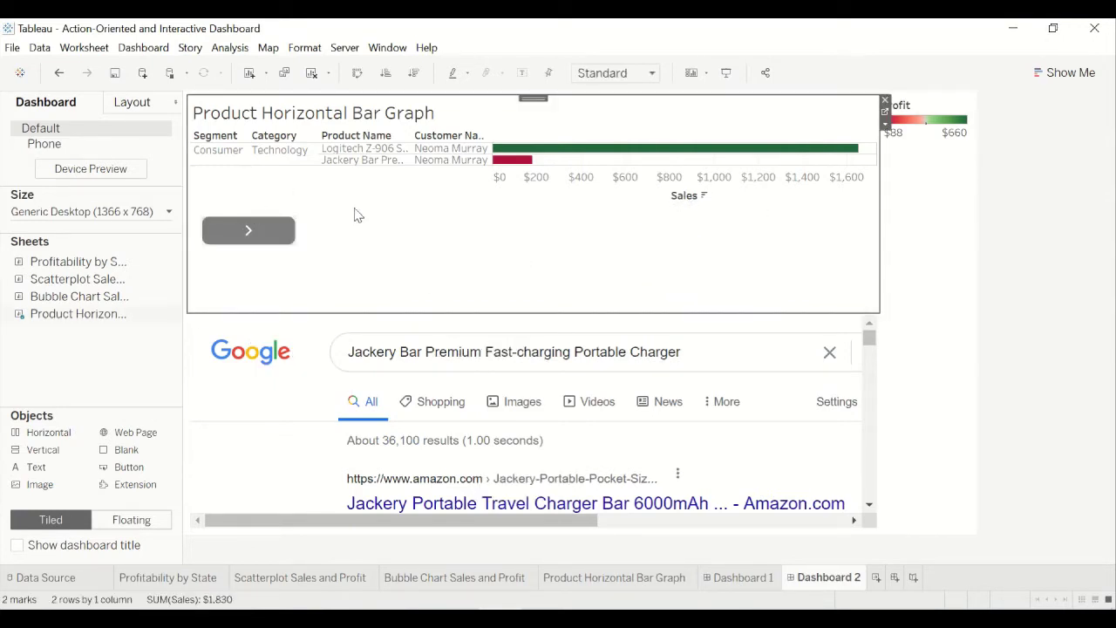
drag(580, 312, 570, 240)
click(581, 105)
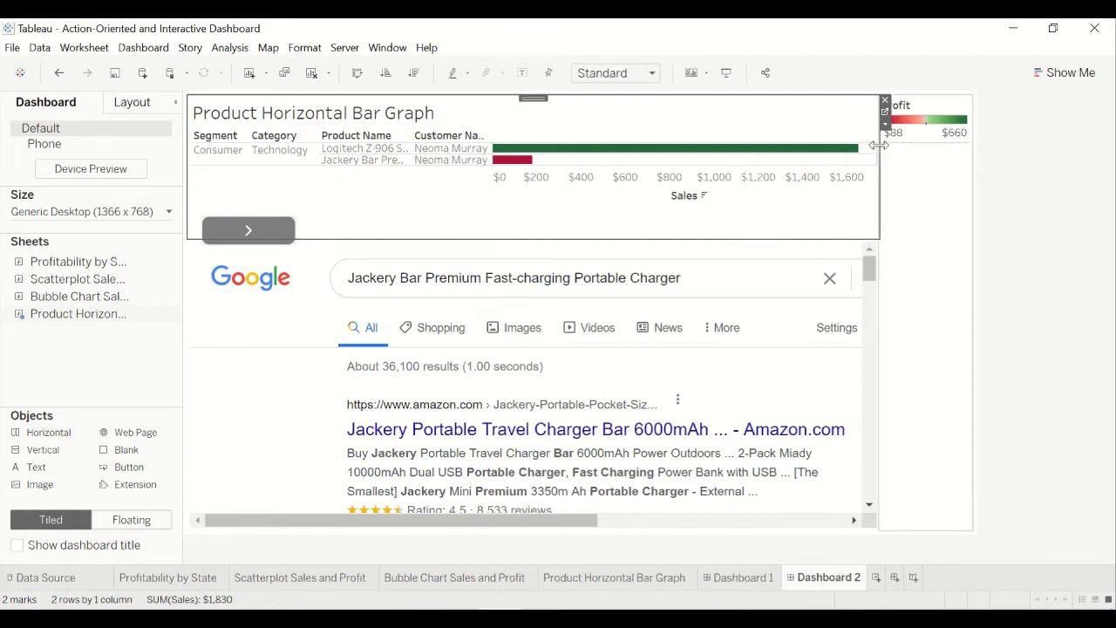
drag(878, 144, 848, 145)
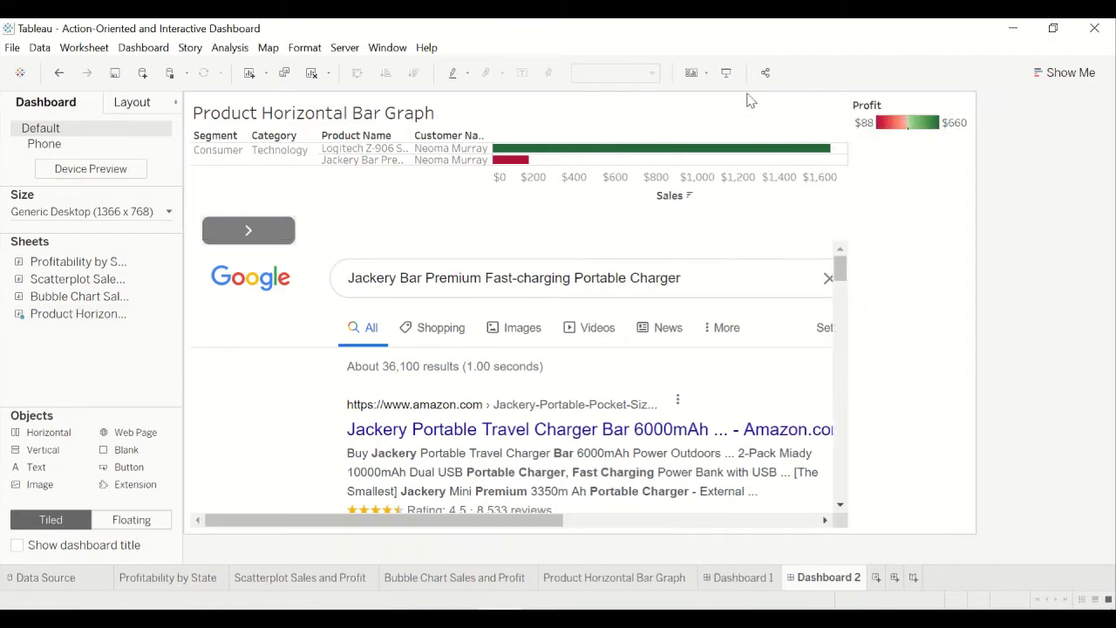
click(473, 126)
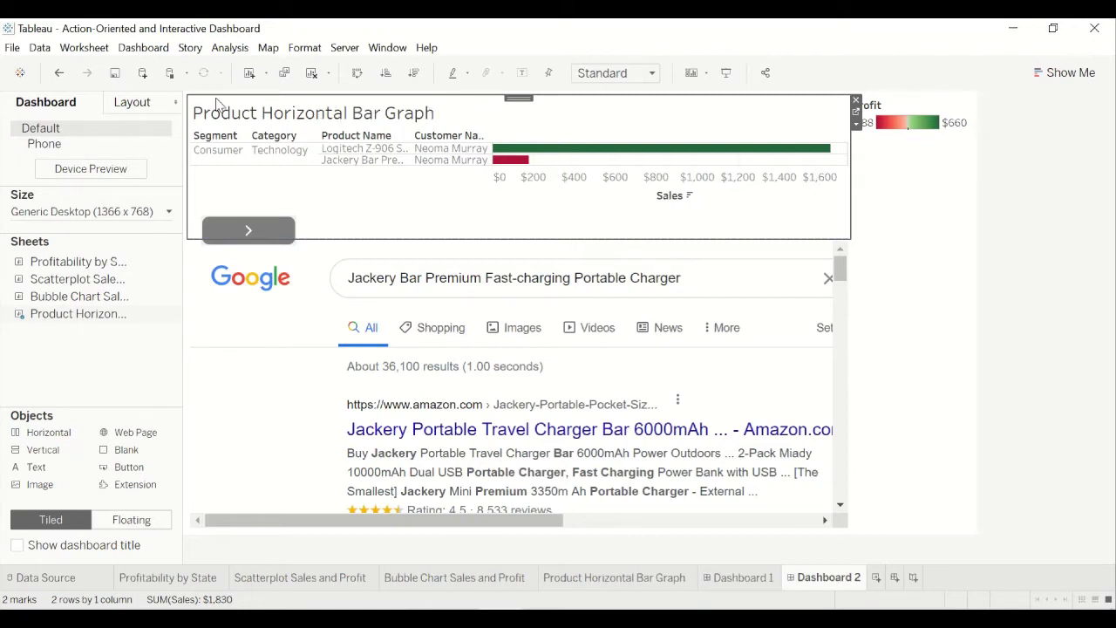
click(264, 221)
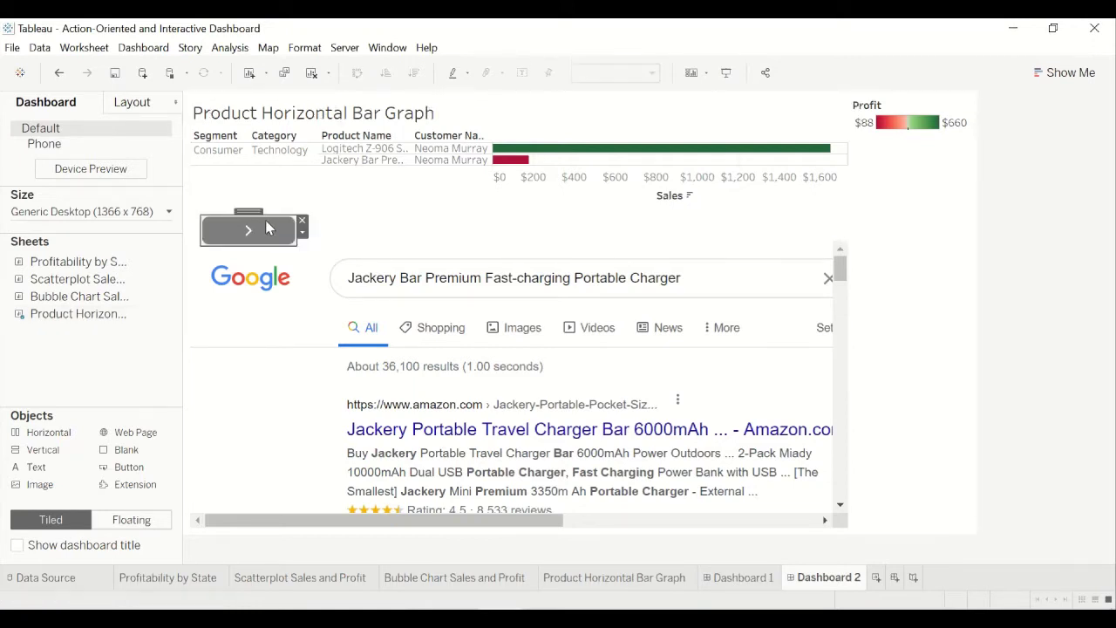
drag(258, 229, 256, 176)
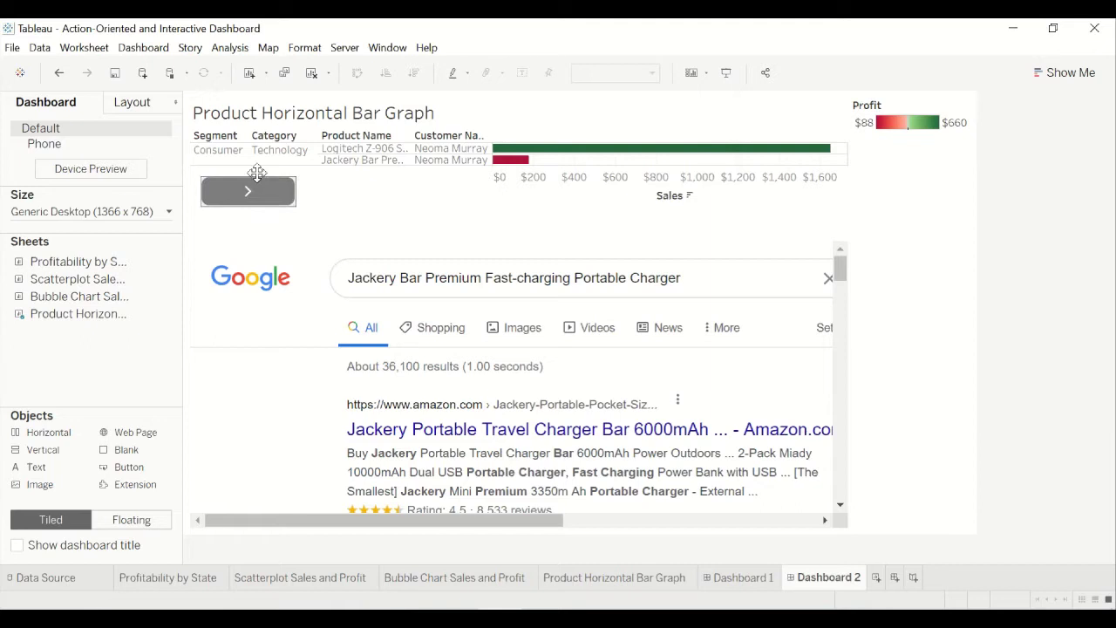
Step: In the Edit Button dialog, set the button's Navigate to target to Dashboard 1
click(302, 193)
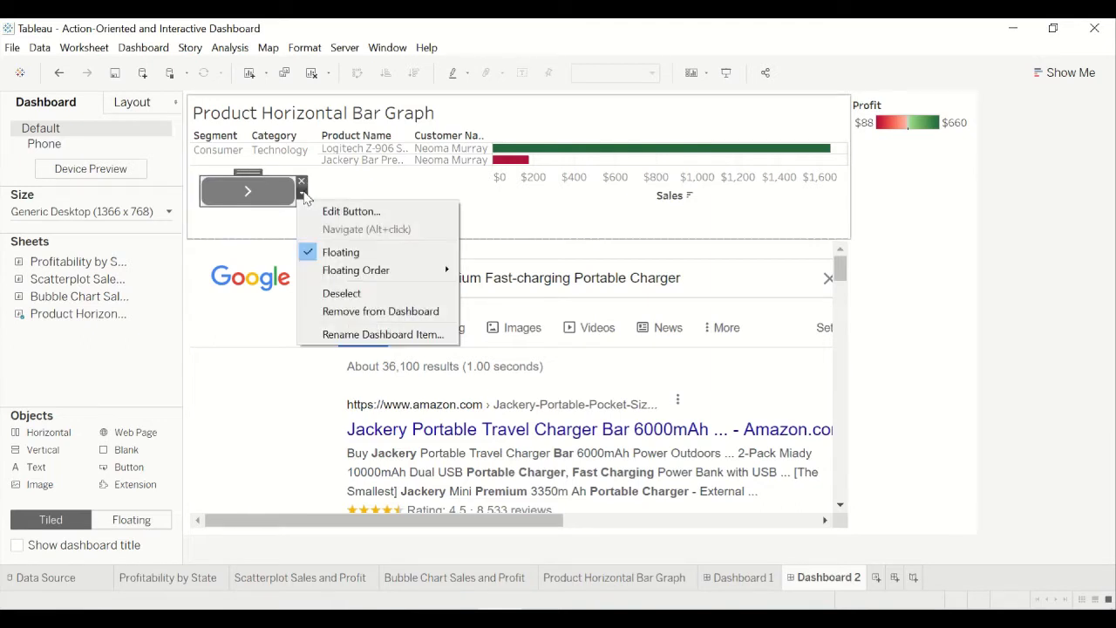
click(348, 187)
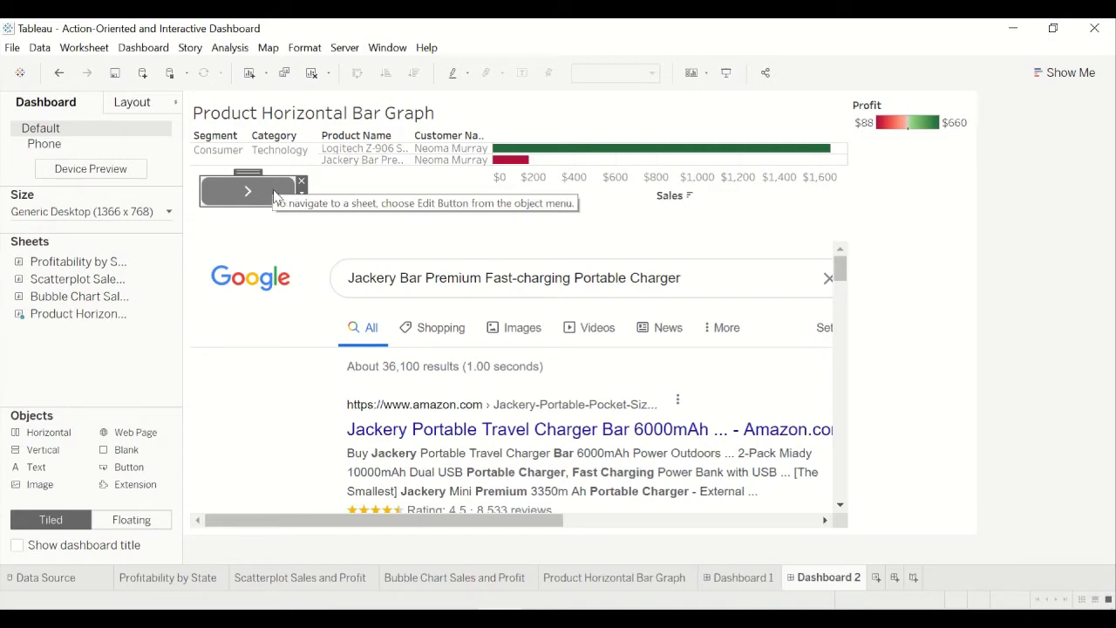
click(302, 194)
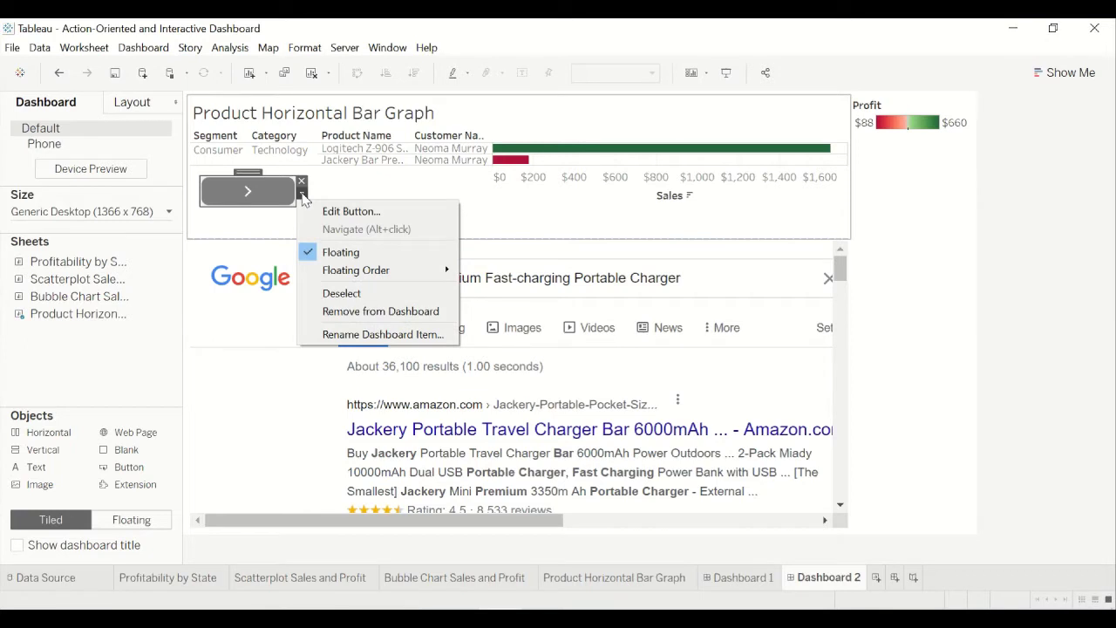
click(340, 213)
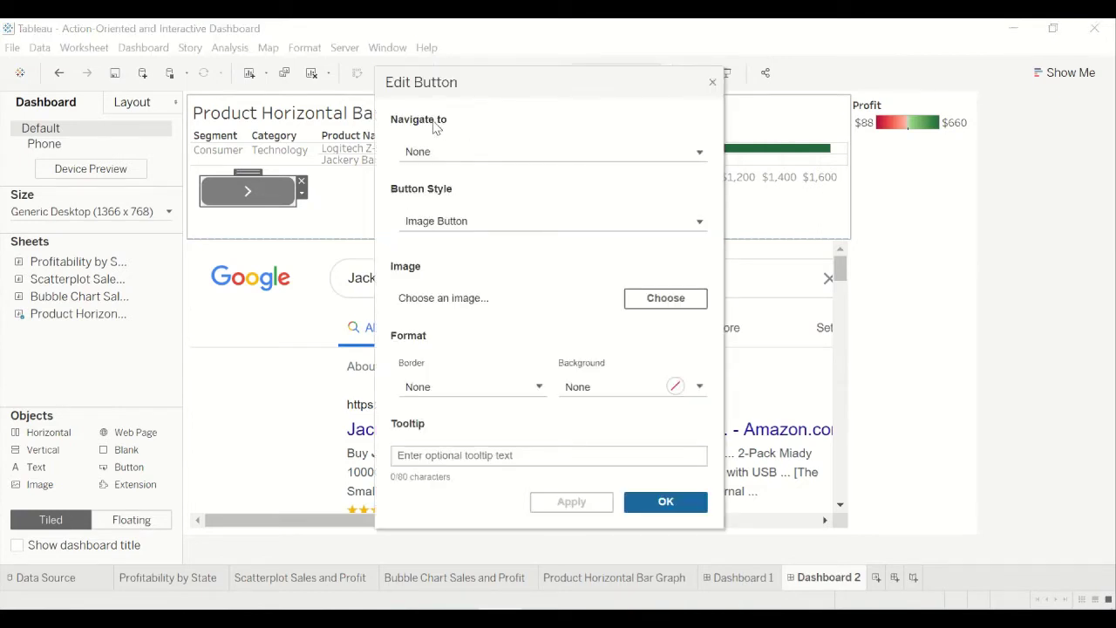
click(436, 153)
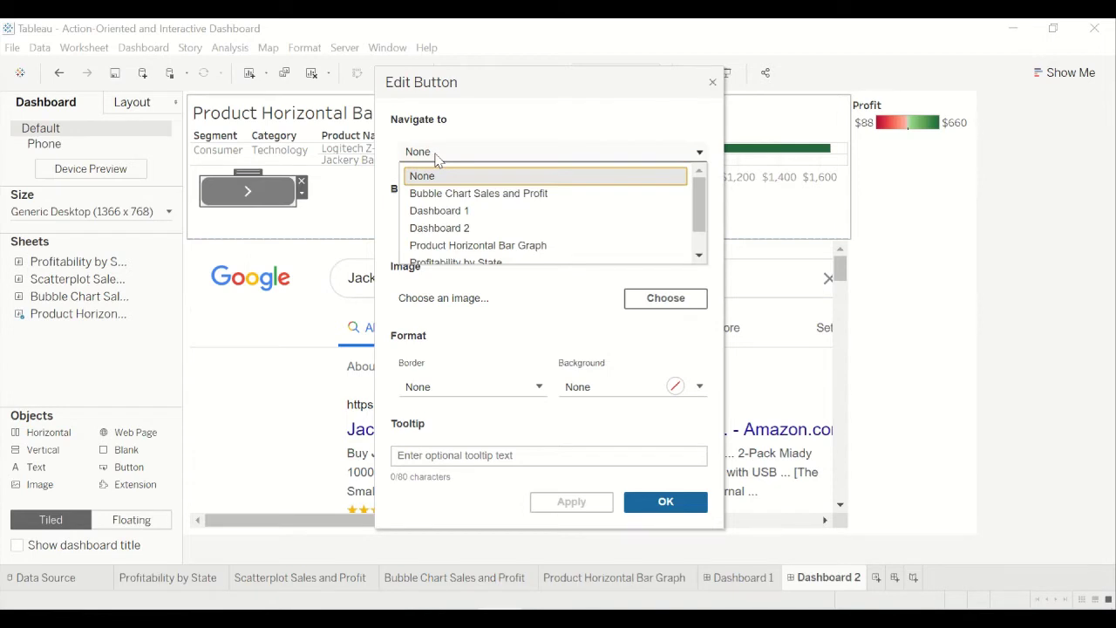
click(443, 211)
click(462, 153)
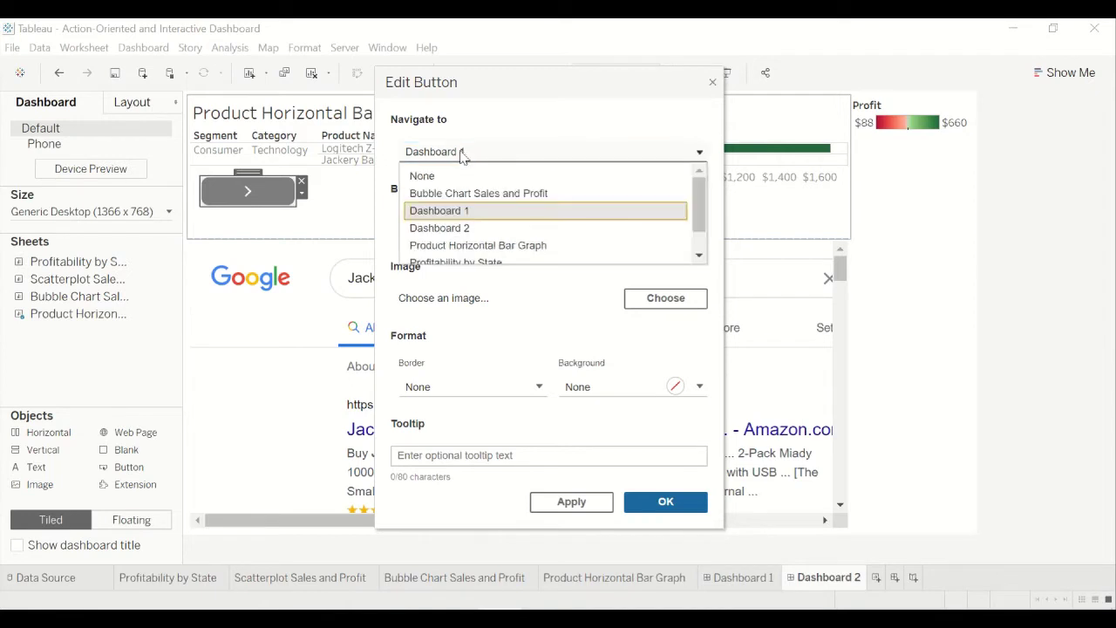
drag(700, 212, 700, 231)
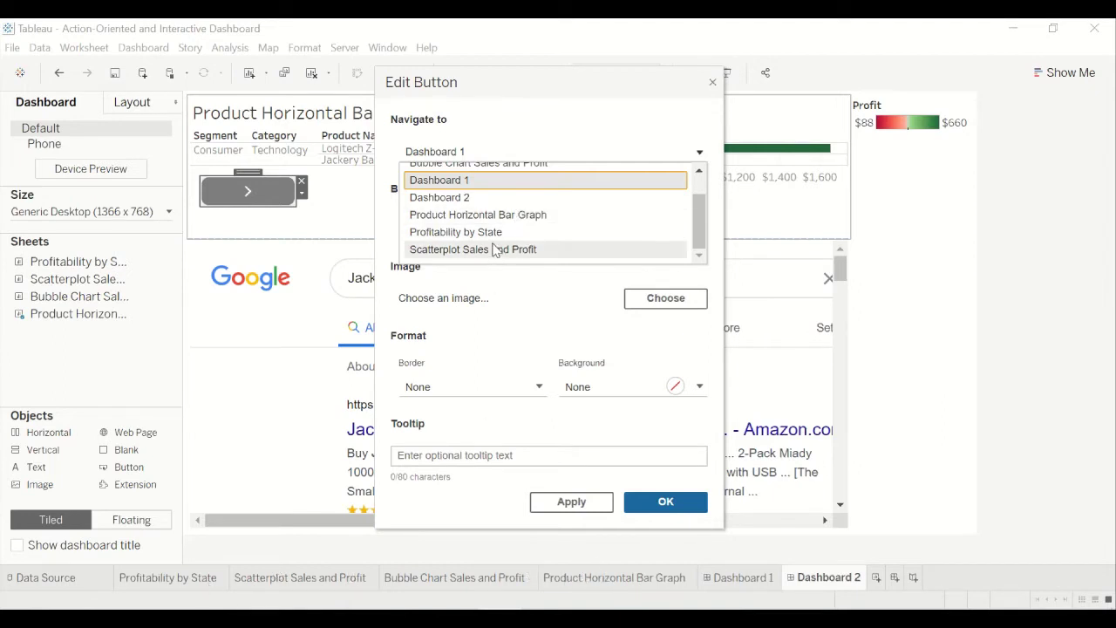
scroll(493, 250, up, 2)
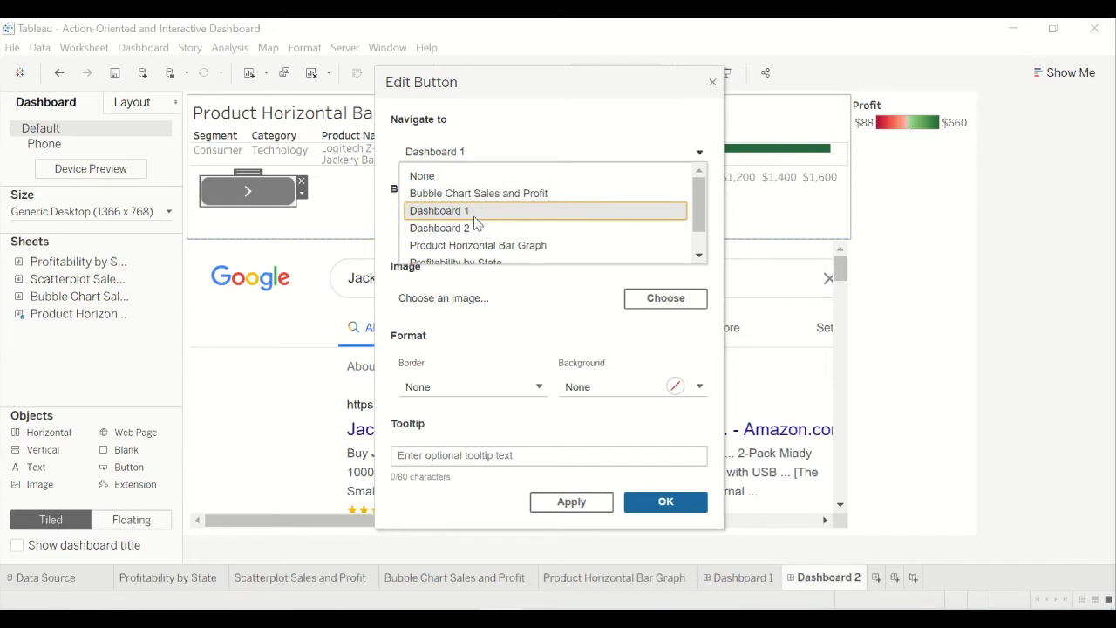
scroll(475, 223, down, 1)
scroll(476, 225, up, 1)
click(475, 212)
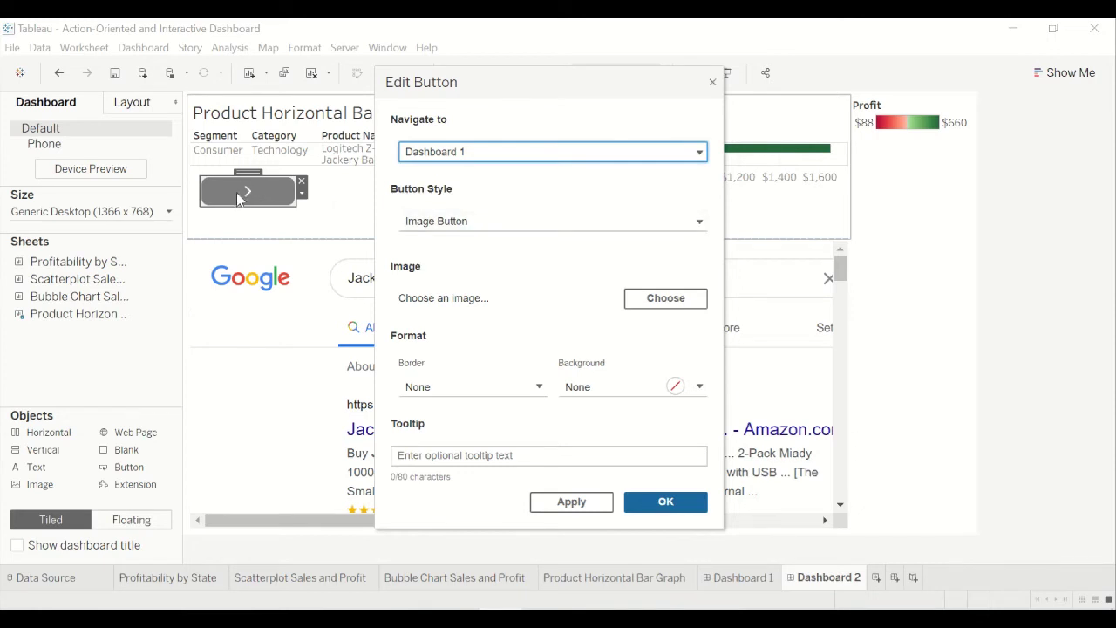
click(476, 222)
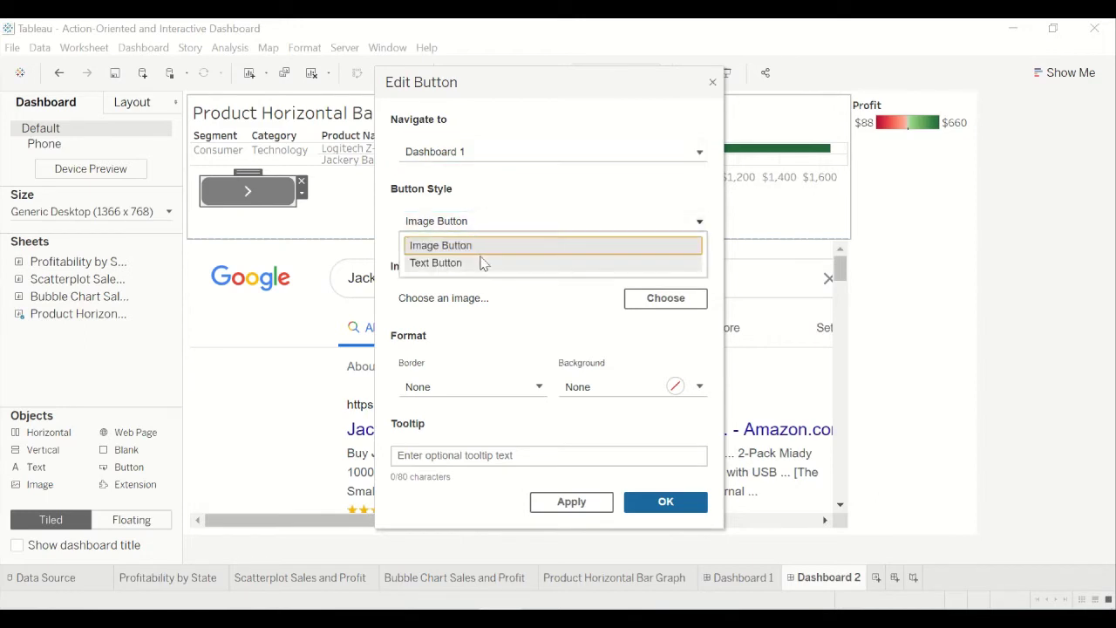
click(499, 336)
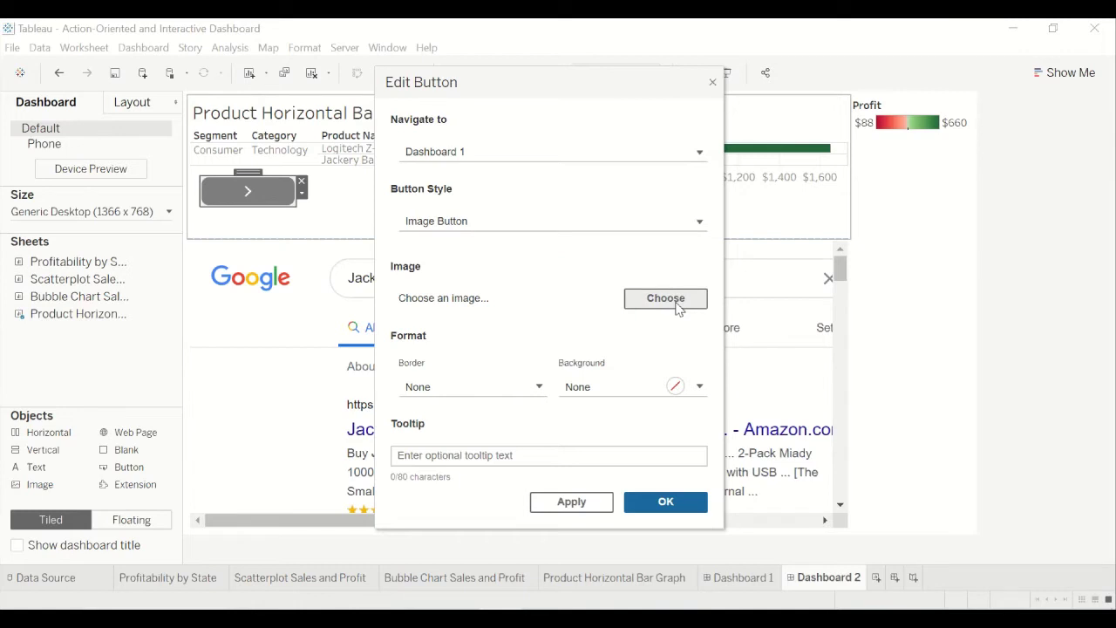
click(678, 307)
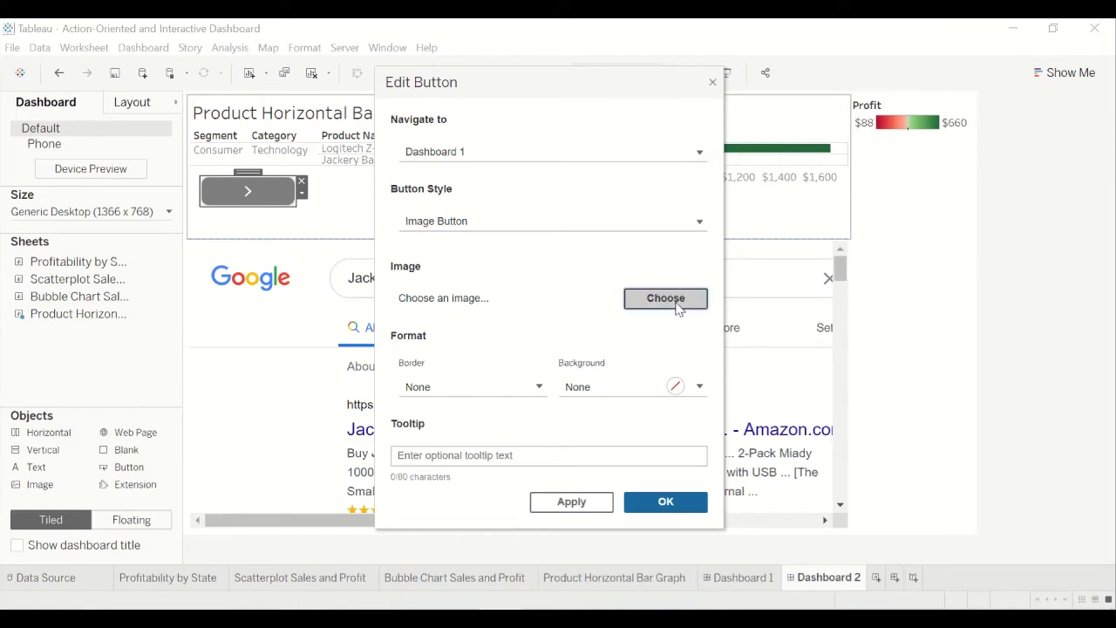
click(678, 303)
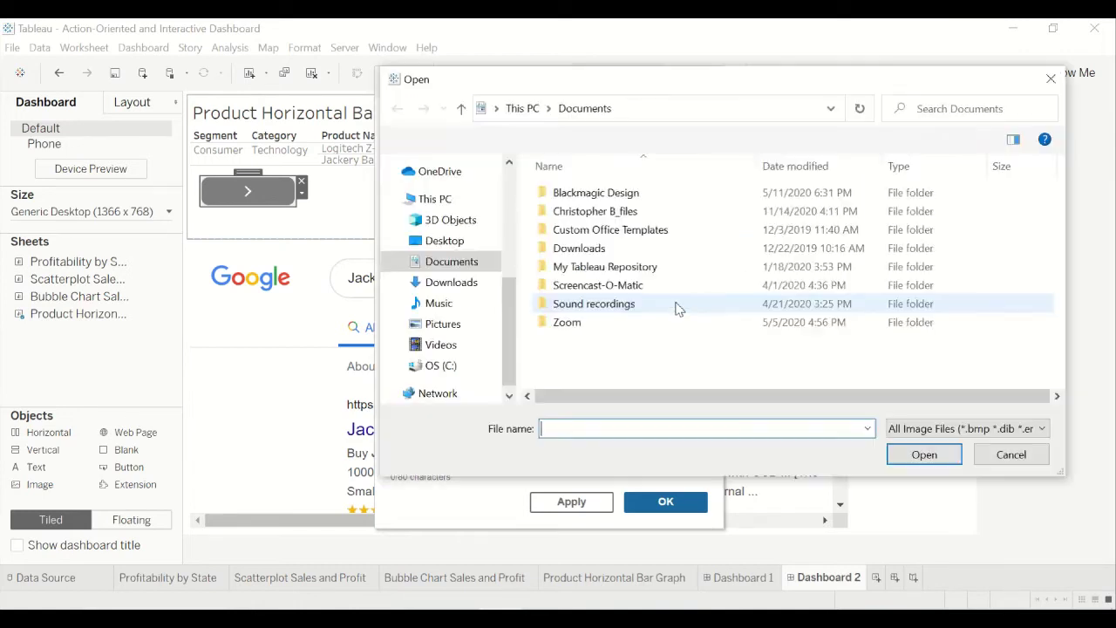
click(1052, 78)
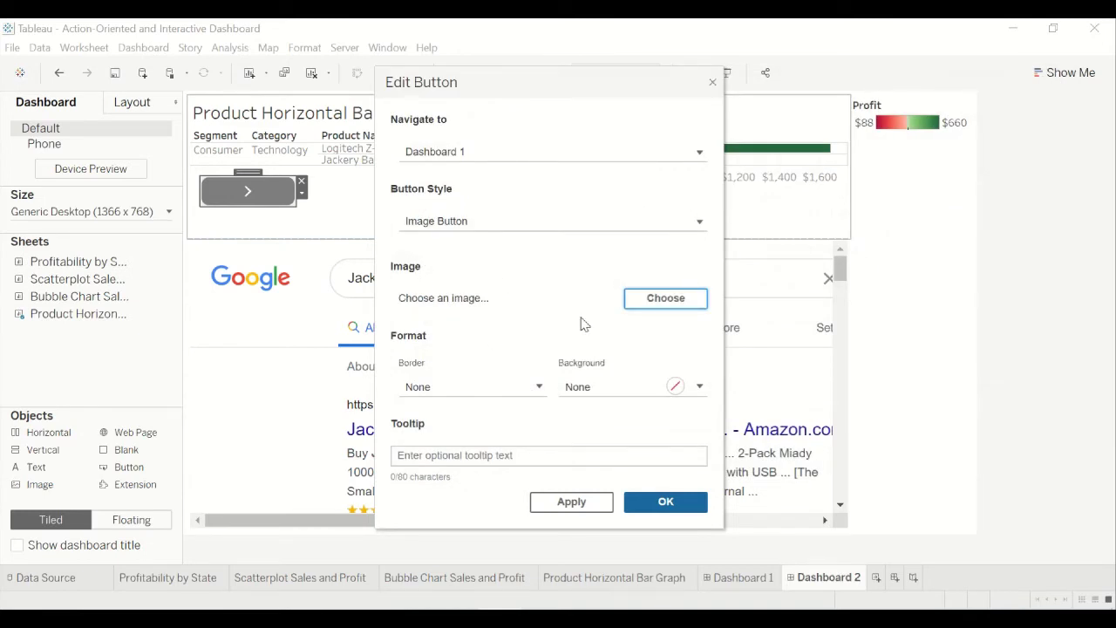
Step: Switch the button to a Text Button titled '<< BACK'
click(492, 225)
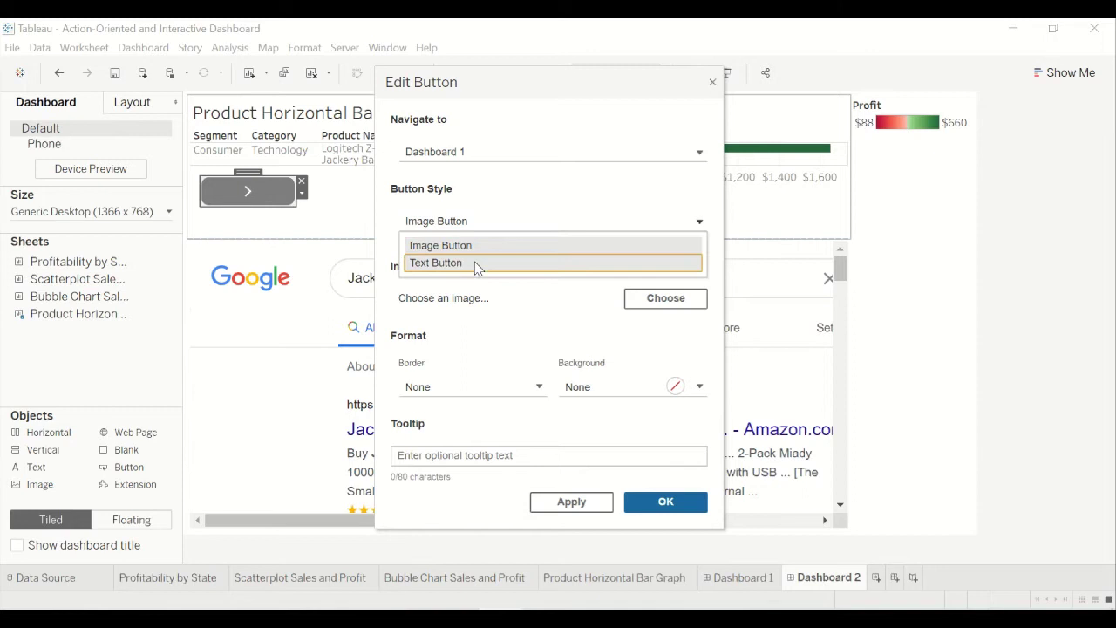
click(475, 264)
click(472, 278)
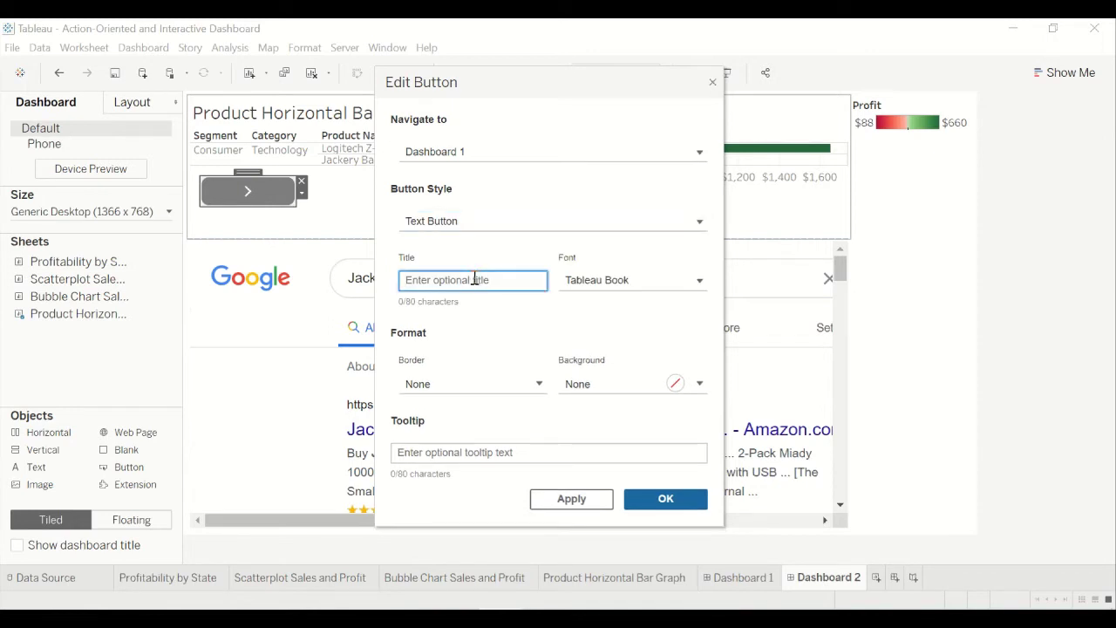
text(<< BACK)
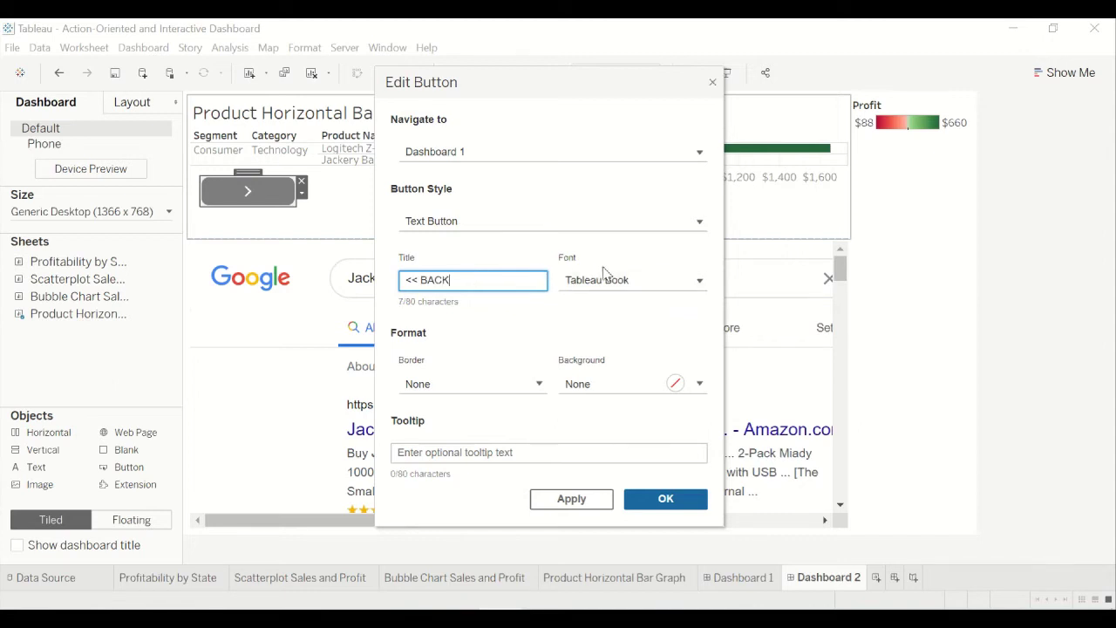
Step: Format the button title font as red, size 14, bold
click(627, 282)
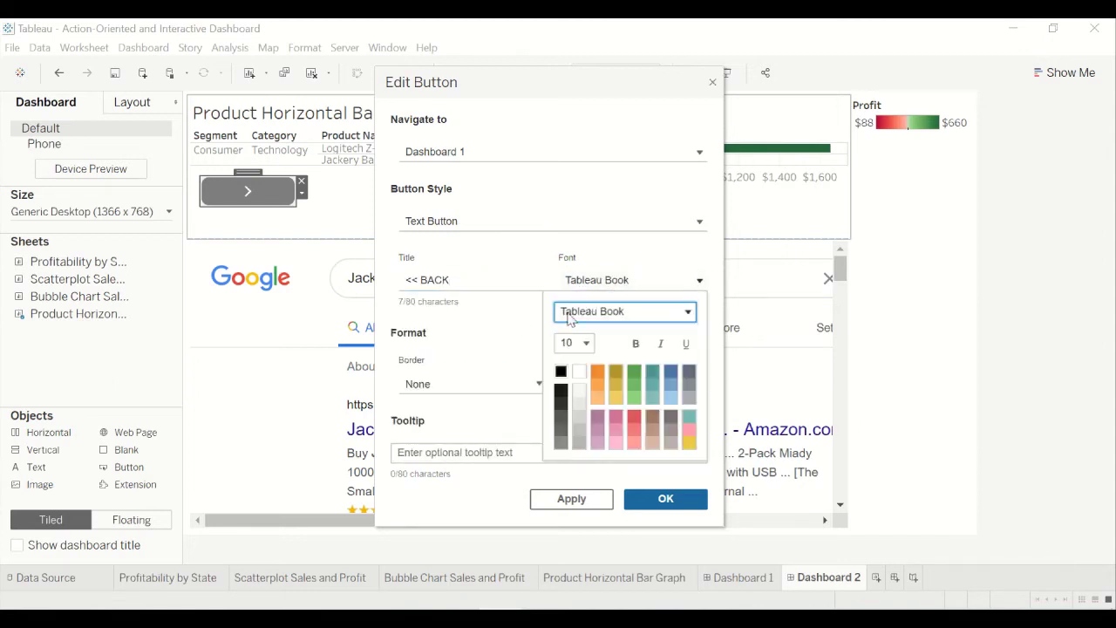
click(591, 281)
click(591, 280)
click(634, 419)
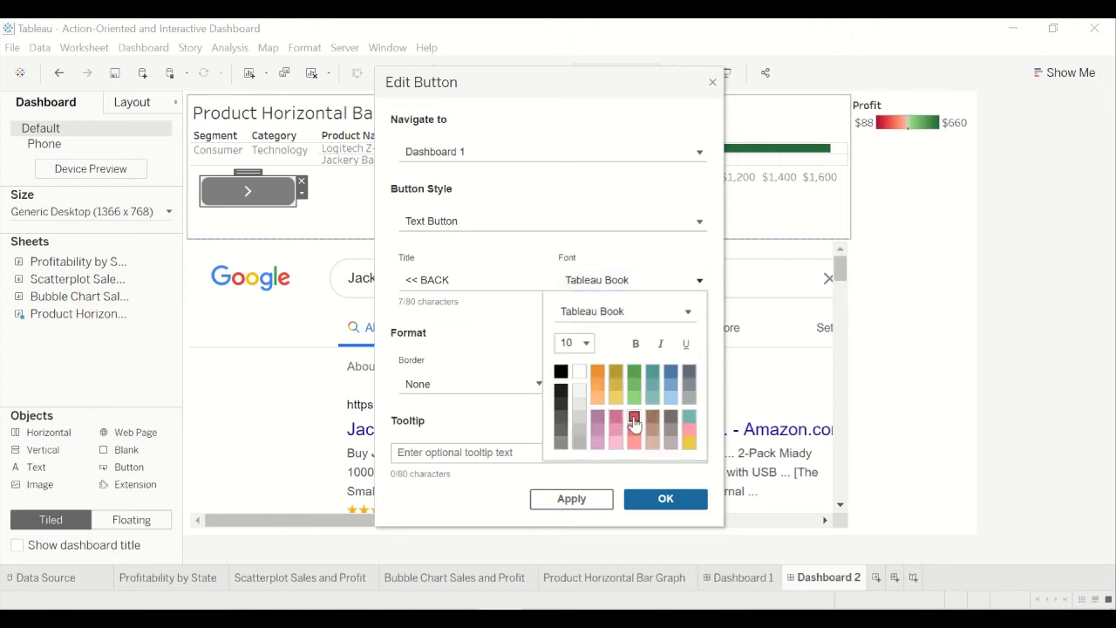
click(576, 346)
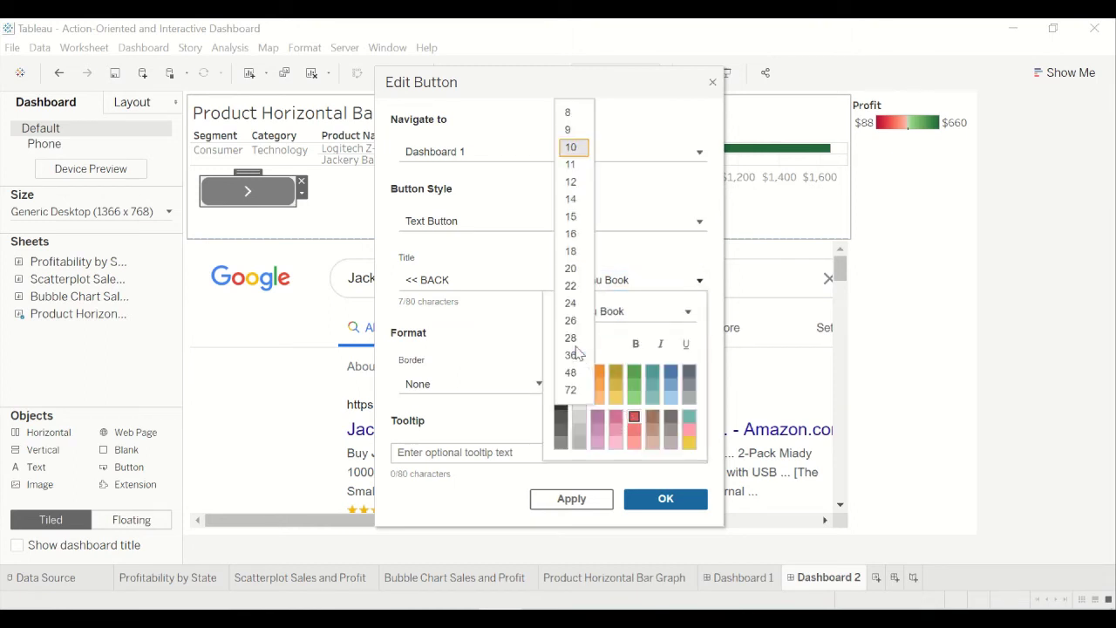
click(571, 201)
click(637, 343)
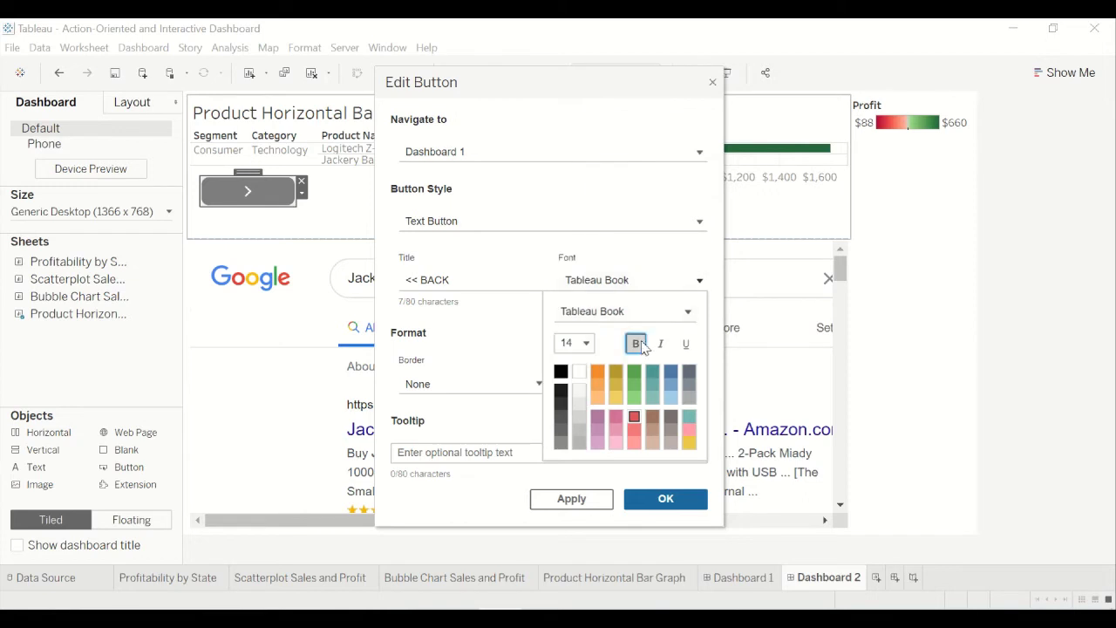
Step: Give the button a solid black border and apply the changes
click(482, 385)
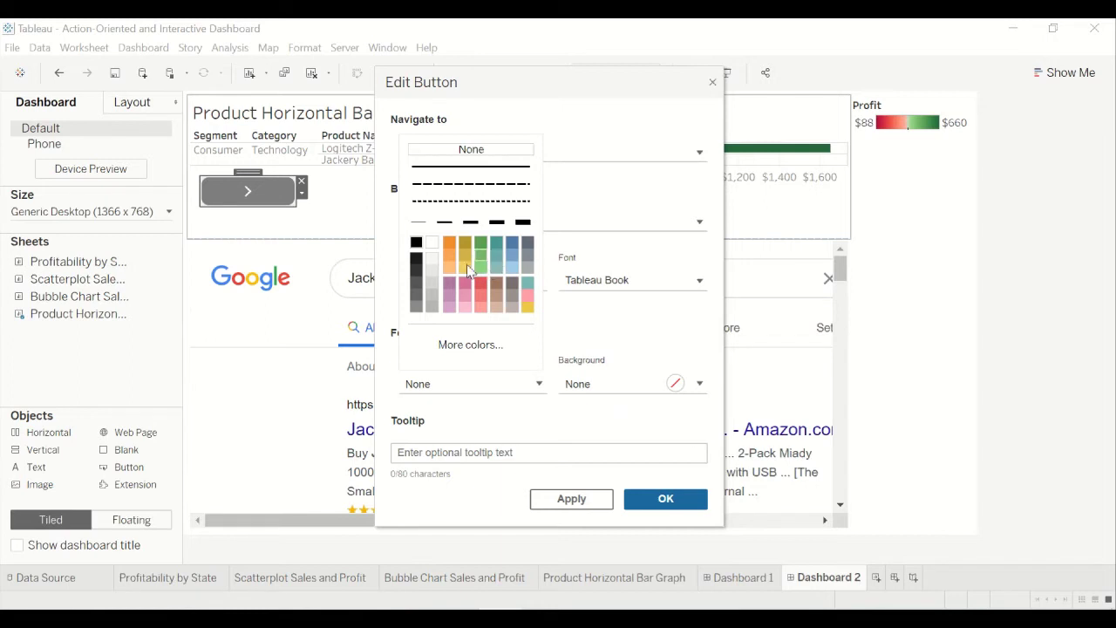
click(416, 242)
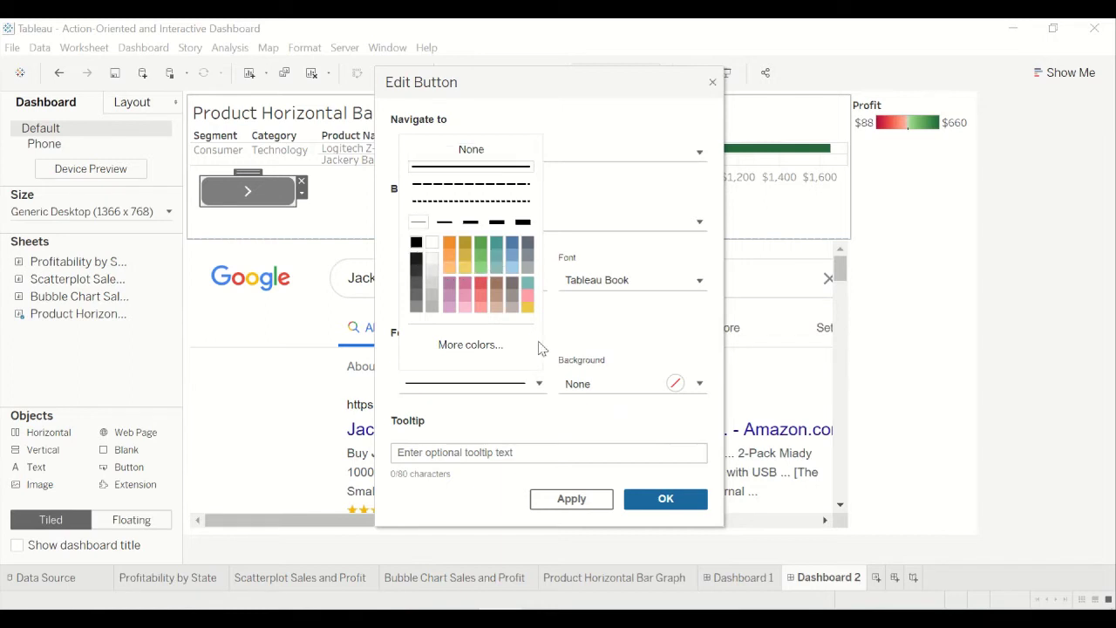
click(577, 499)
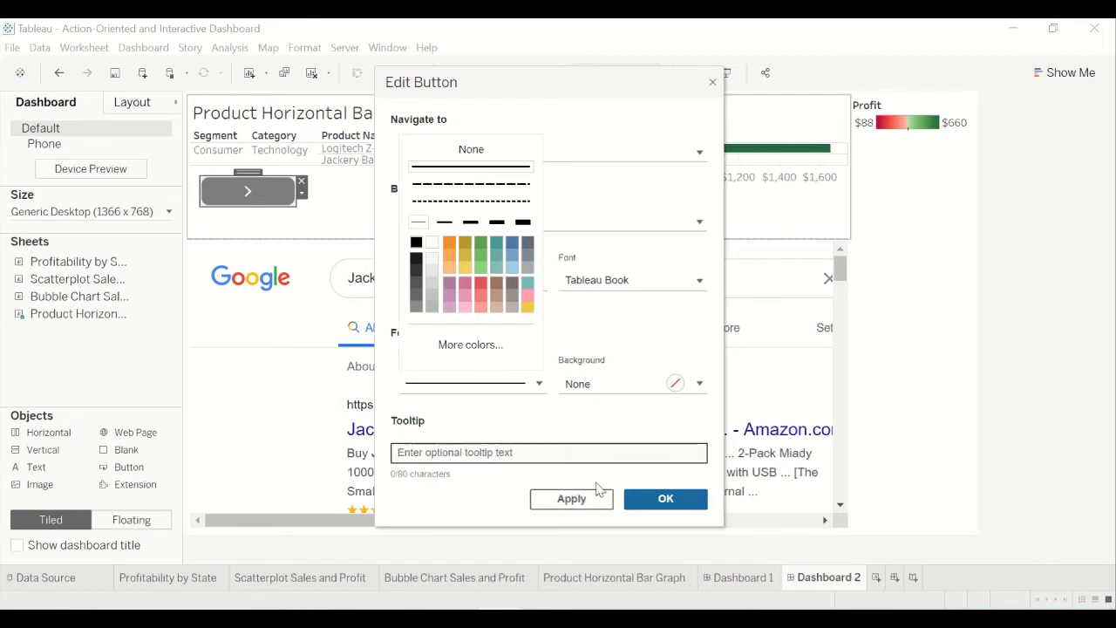
click(571, 499)
click(572, 499)
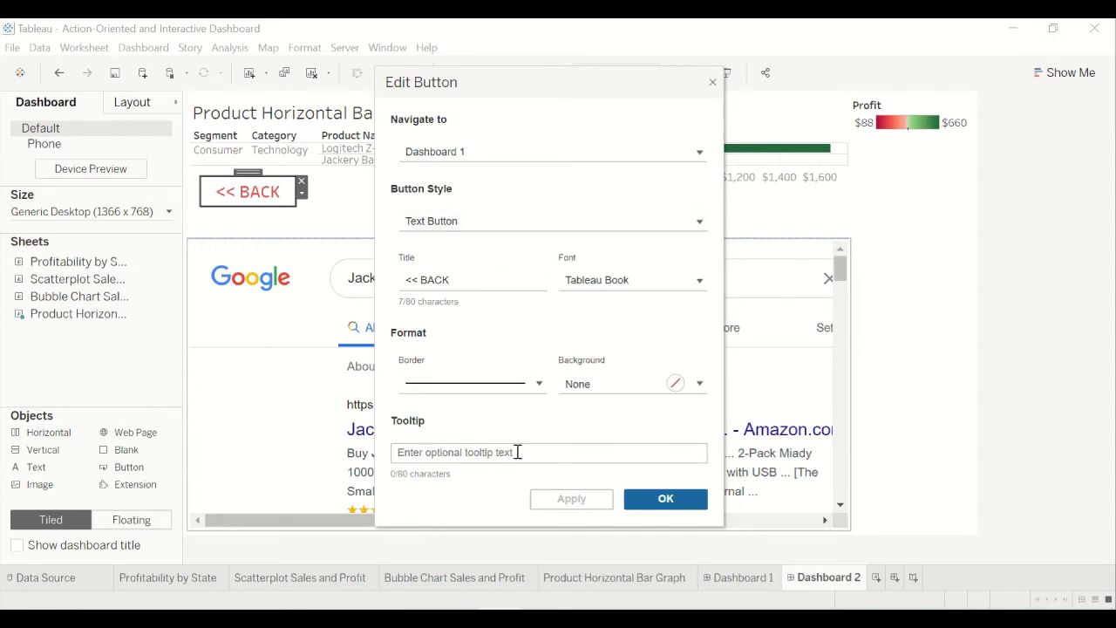
Step: Confirm the << BACK button settings and preview Dashboard 2 in Presentation Mode twice
click(662, 499)
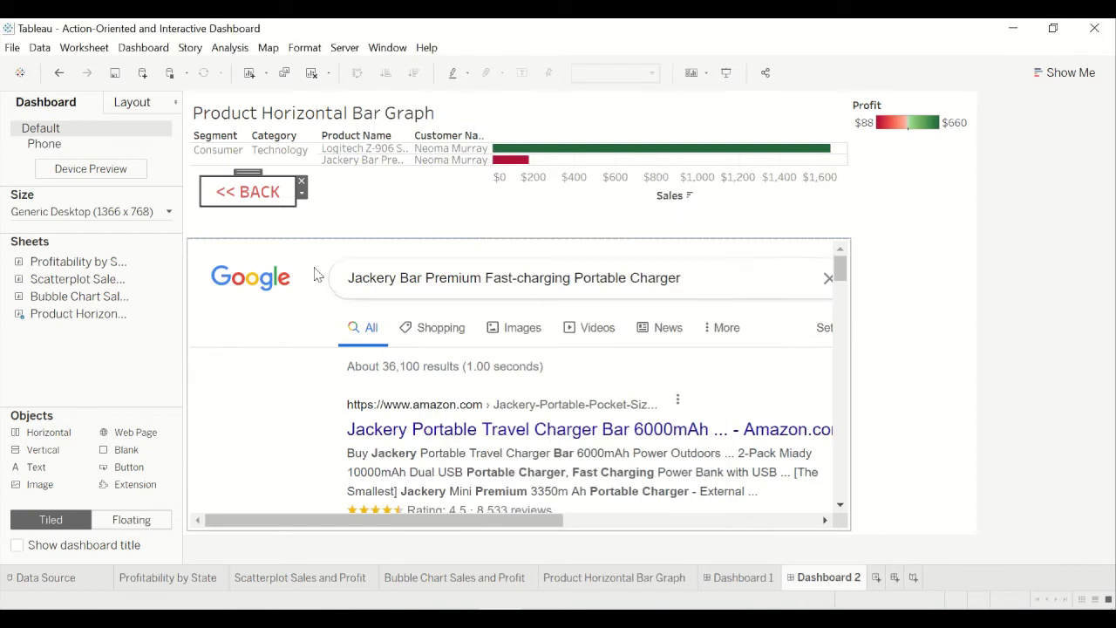
click(726, 79)
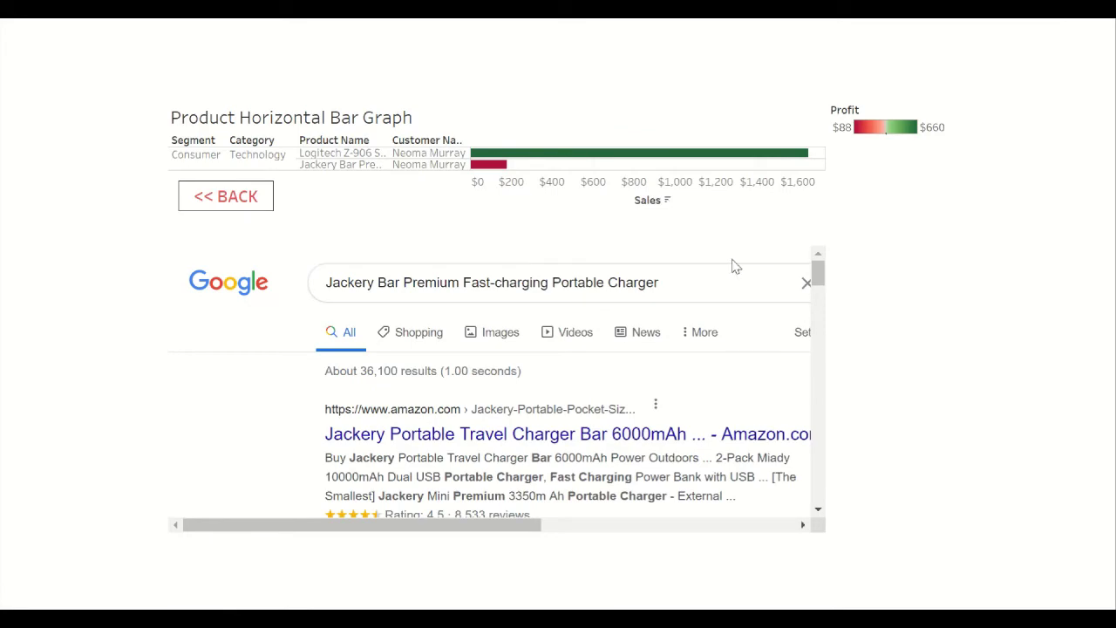
key(Escape)
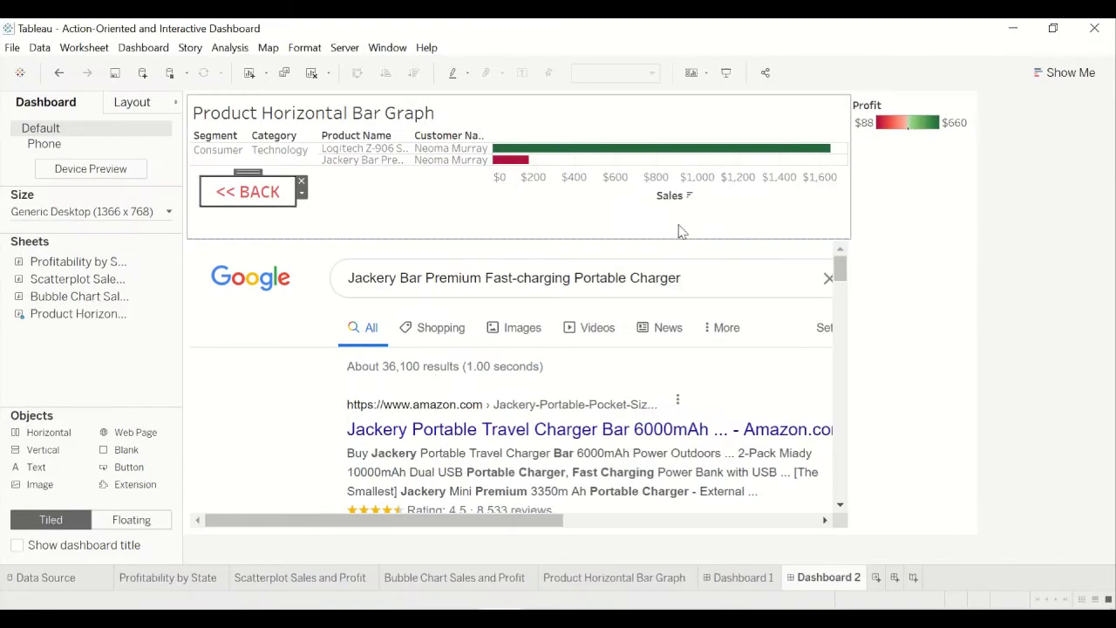
click(726, 74)
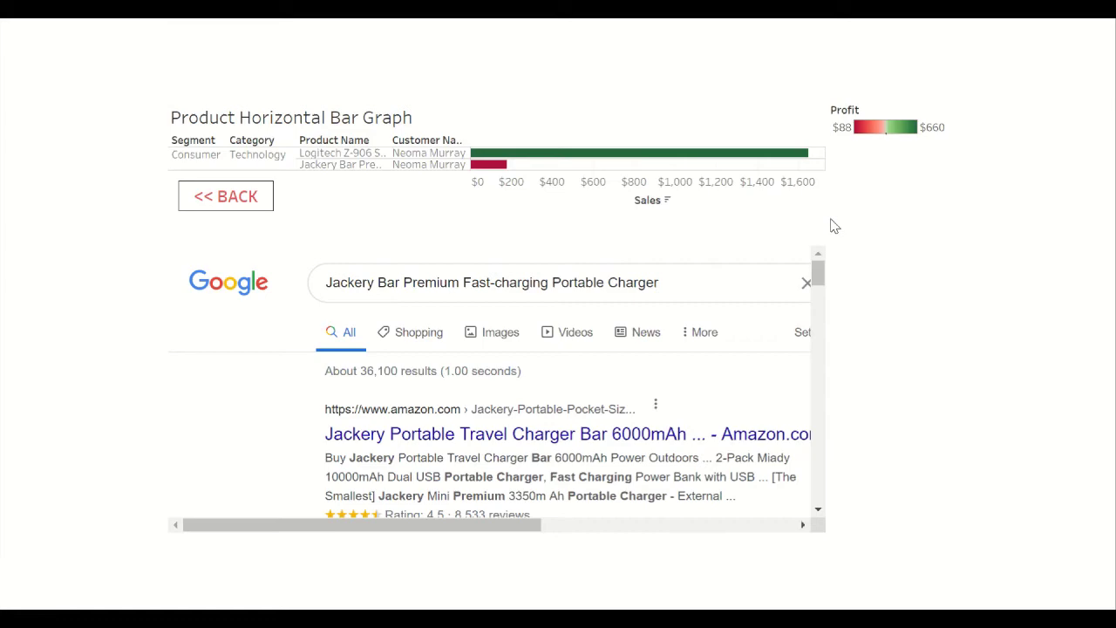
key(Escape)
Step: Float the Profit legend, resize it and place it under the right end of the bars
click(955, 129)
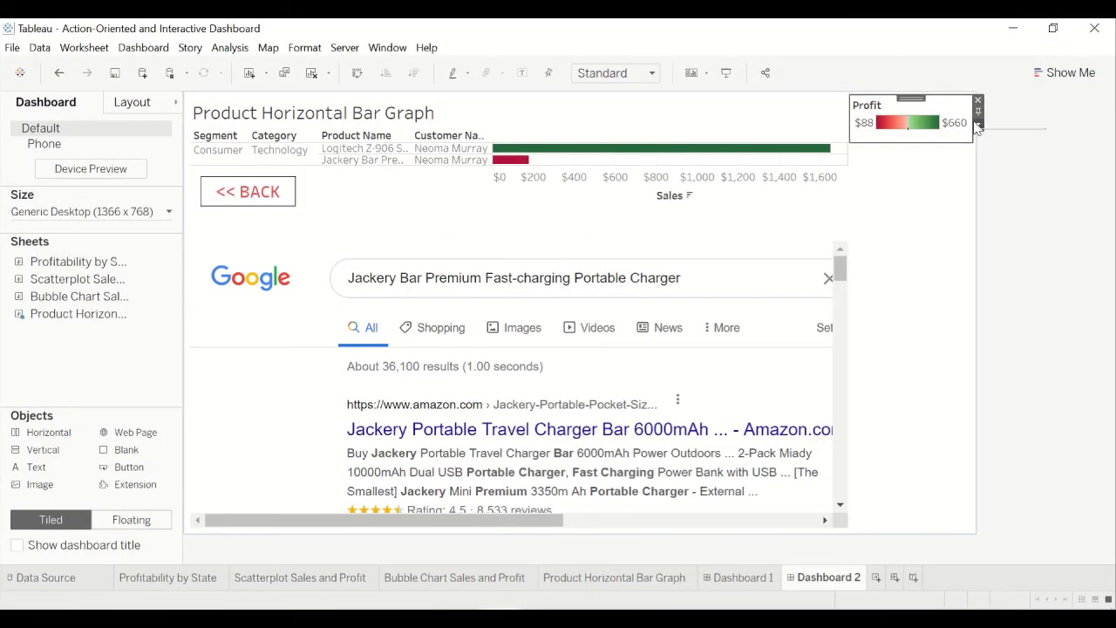
click(977, 124)
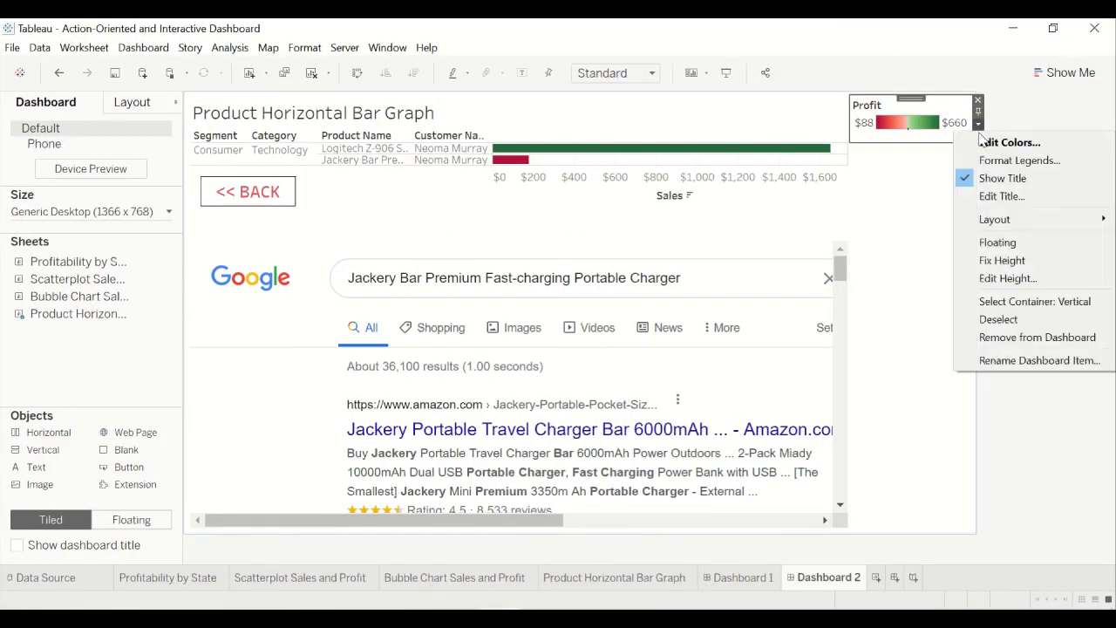
click(998, 244)
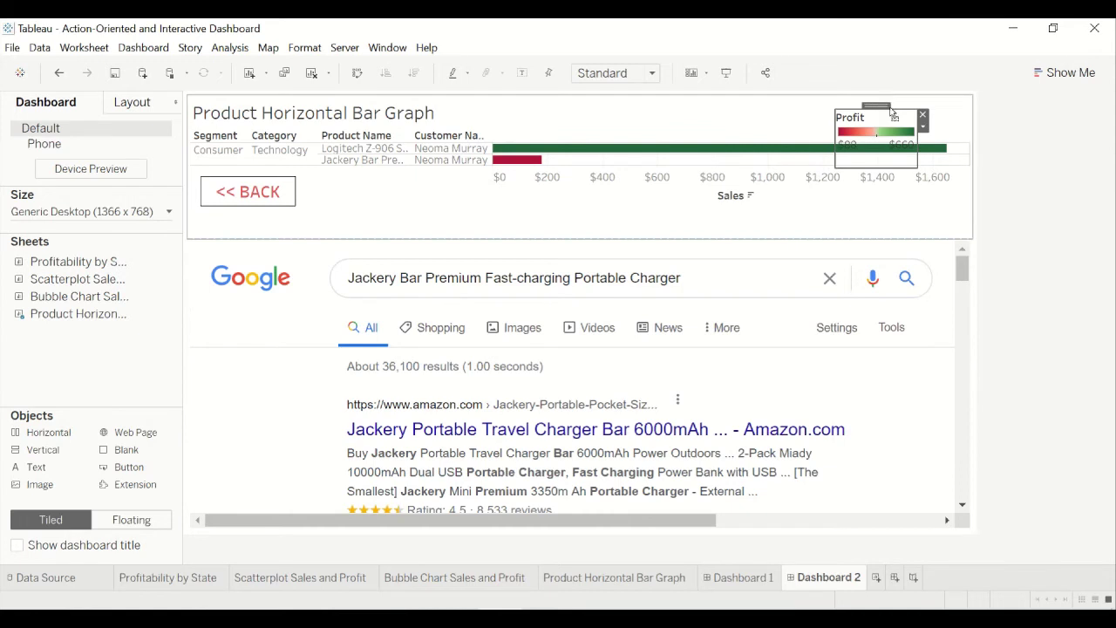
drag(904, 122, 937, 204)
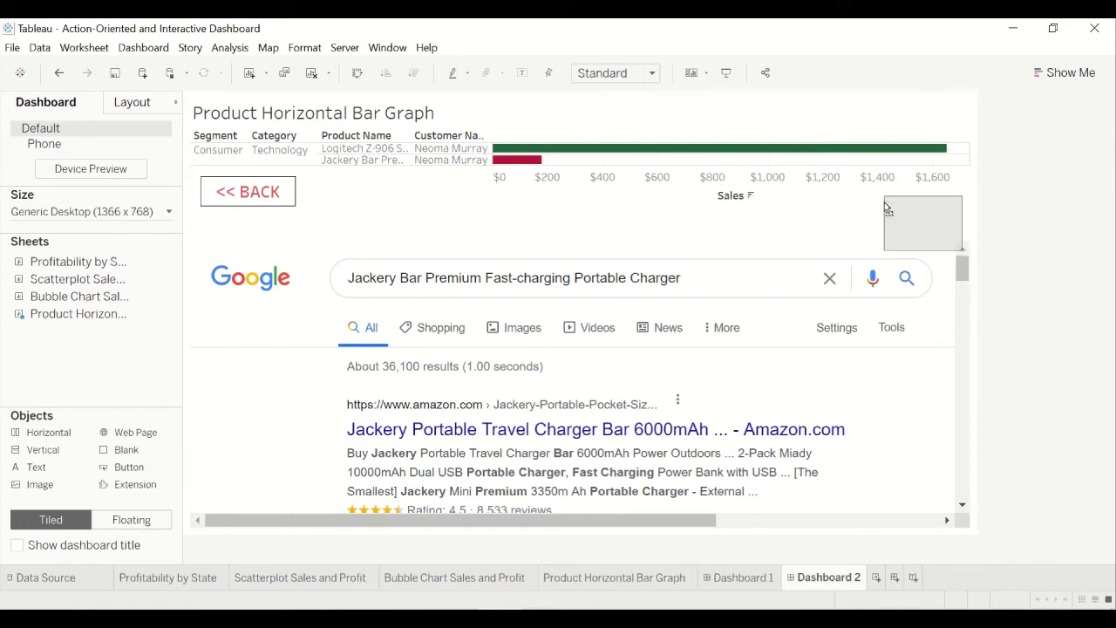
drag(879, 193, 886, 217)
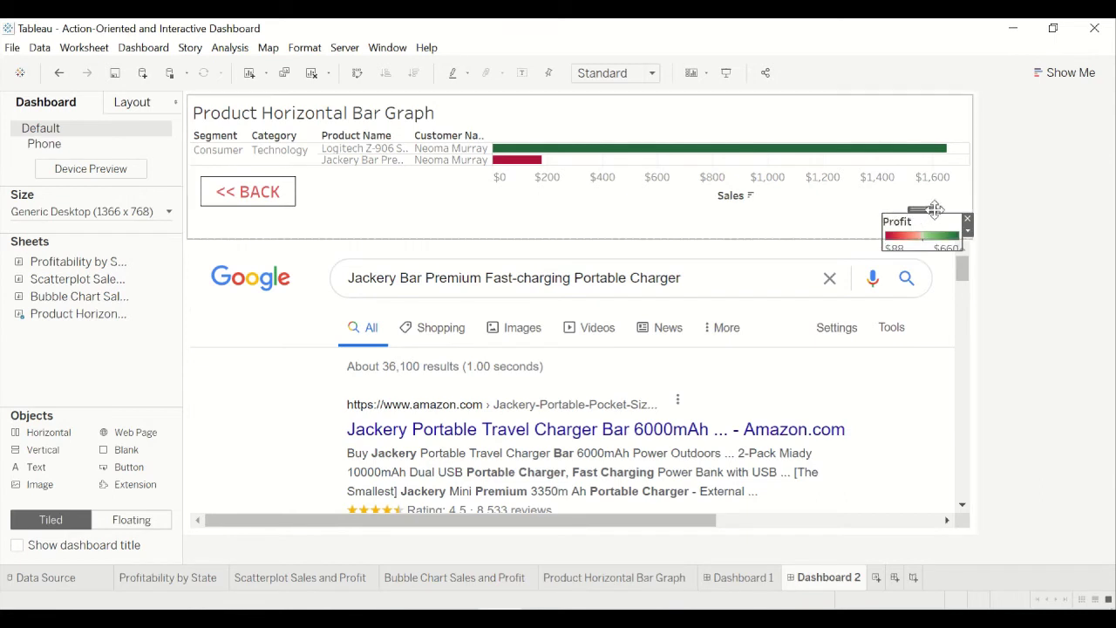
drag(942, 213, 948, 202)
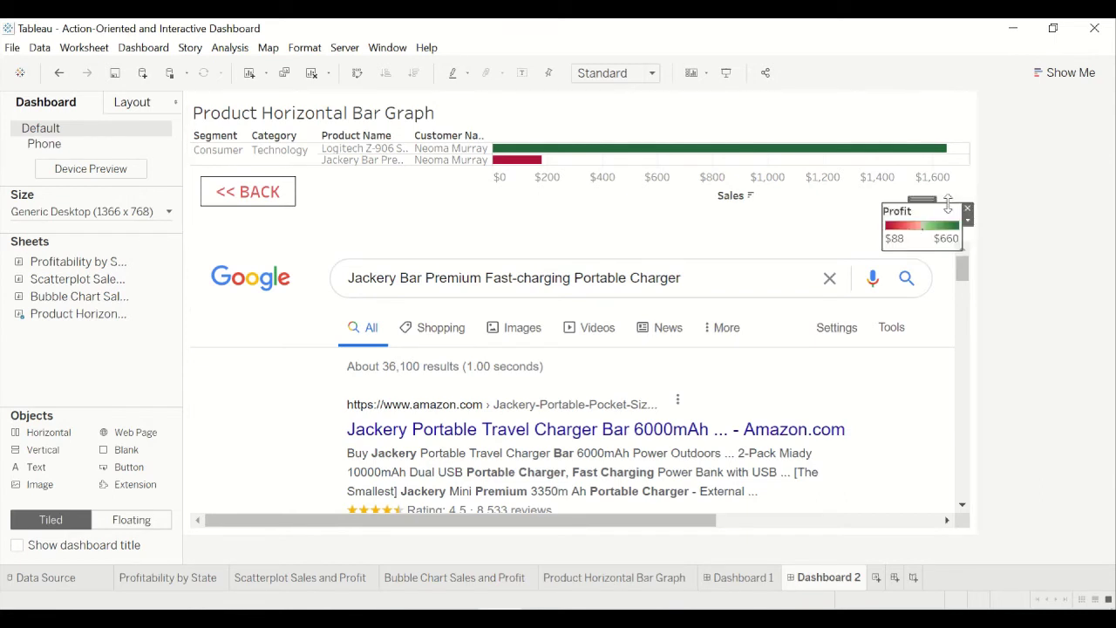
click(1005, 244)
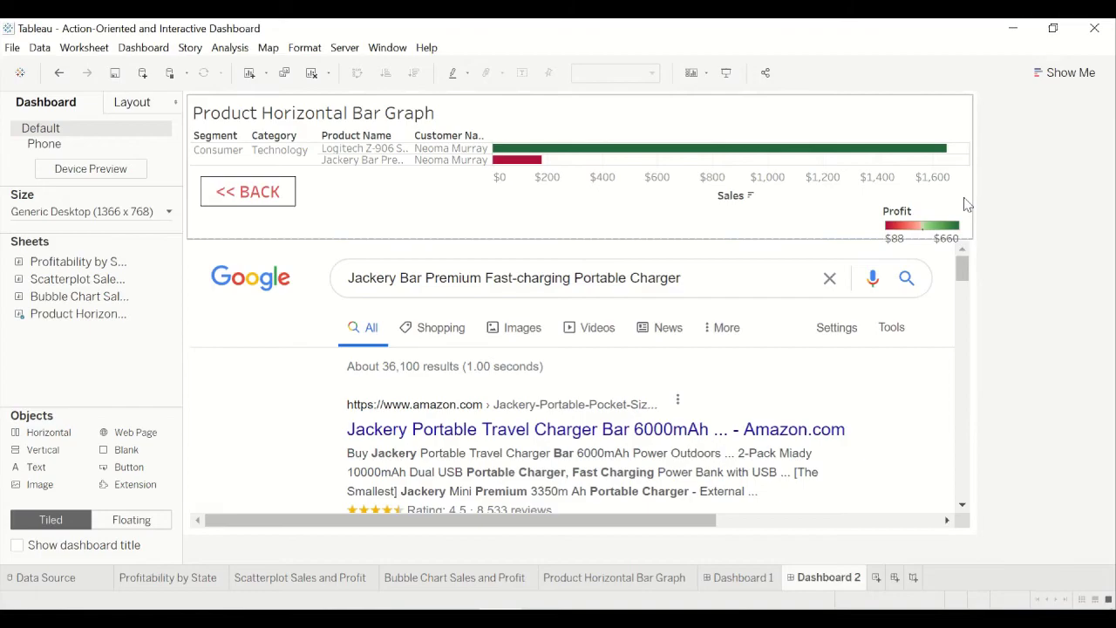
Step: In Presentation Mode, go back to Dashboard 1, clear California, and filter to 2016 and Washington
click(725, 73)
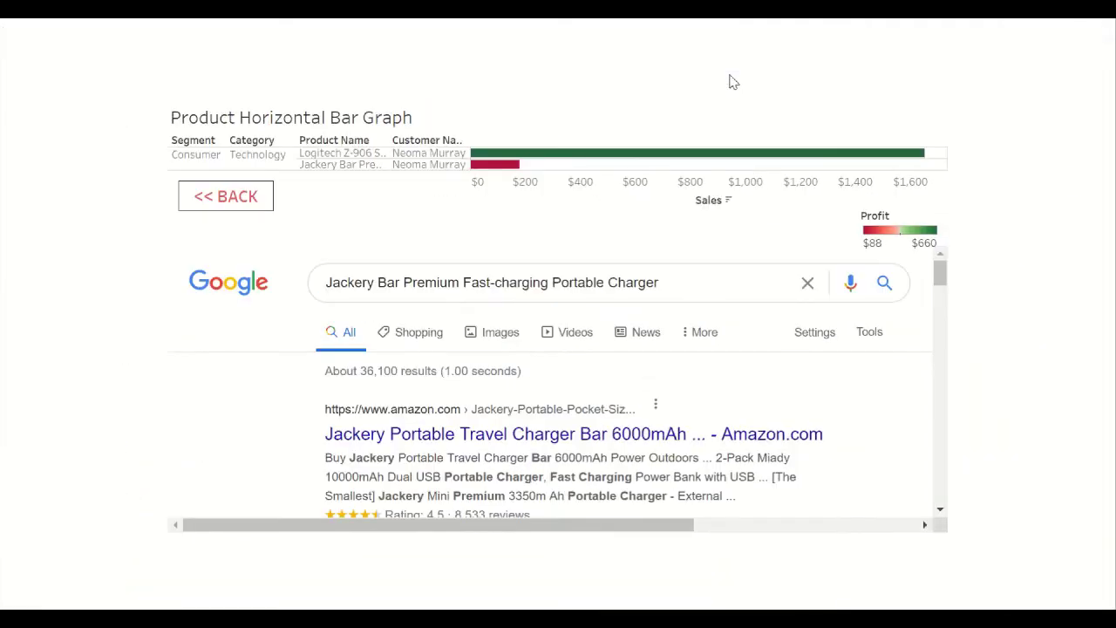
click(218, 197)
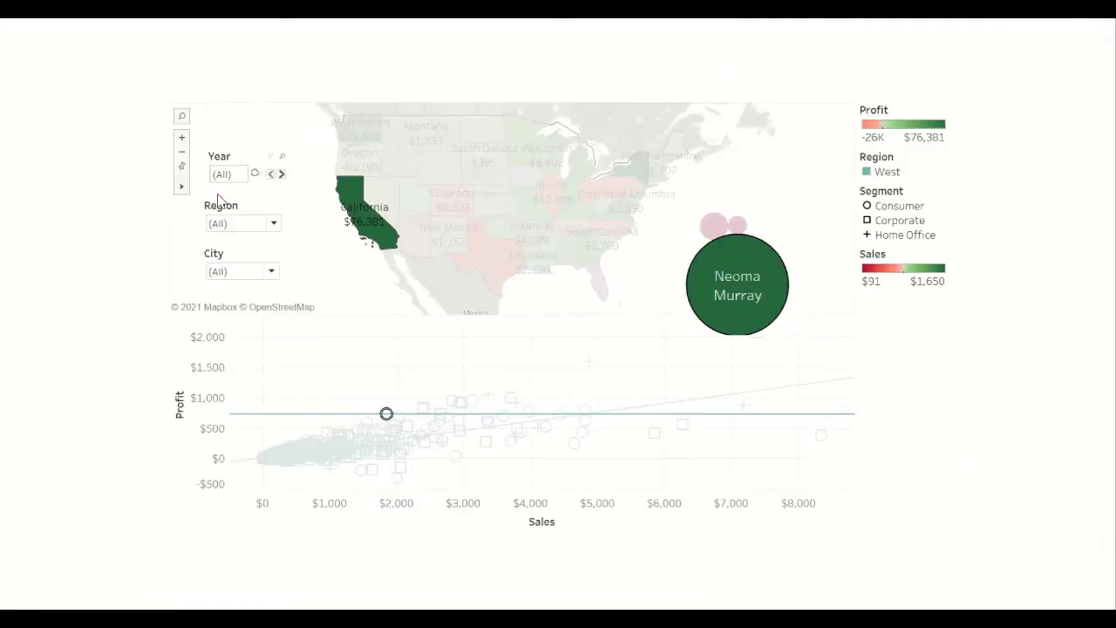
click(364, 263)
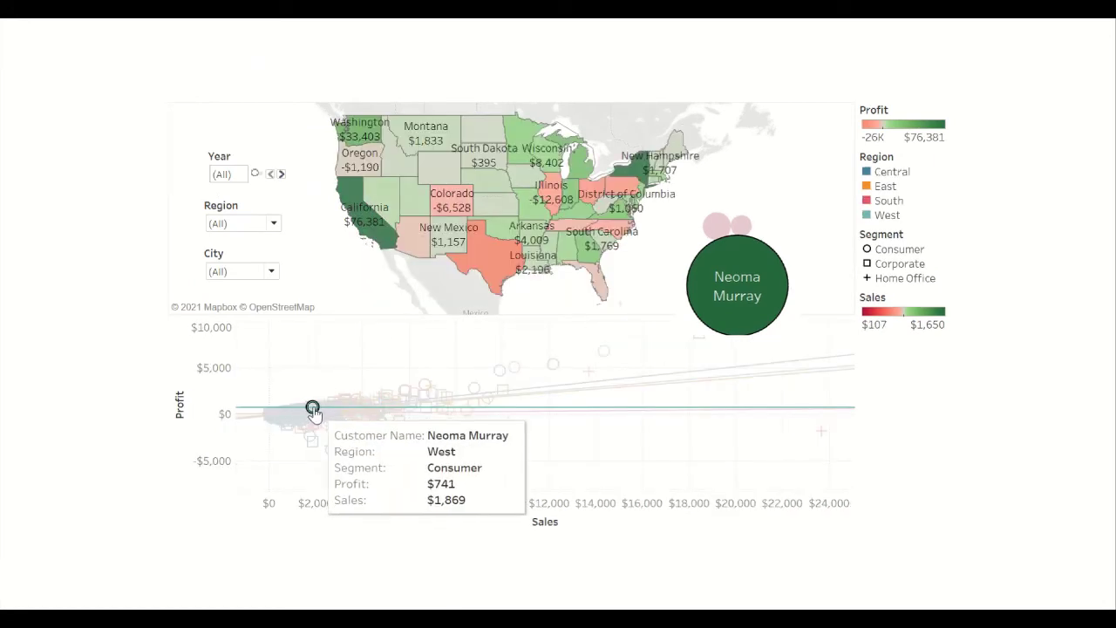
mouse_move(778, 302)
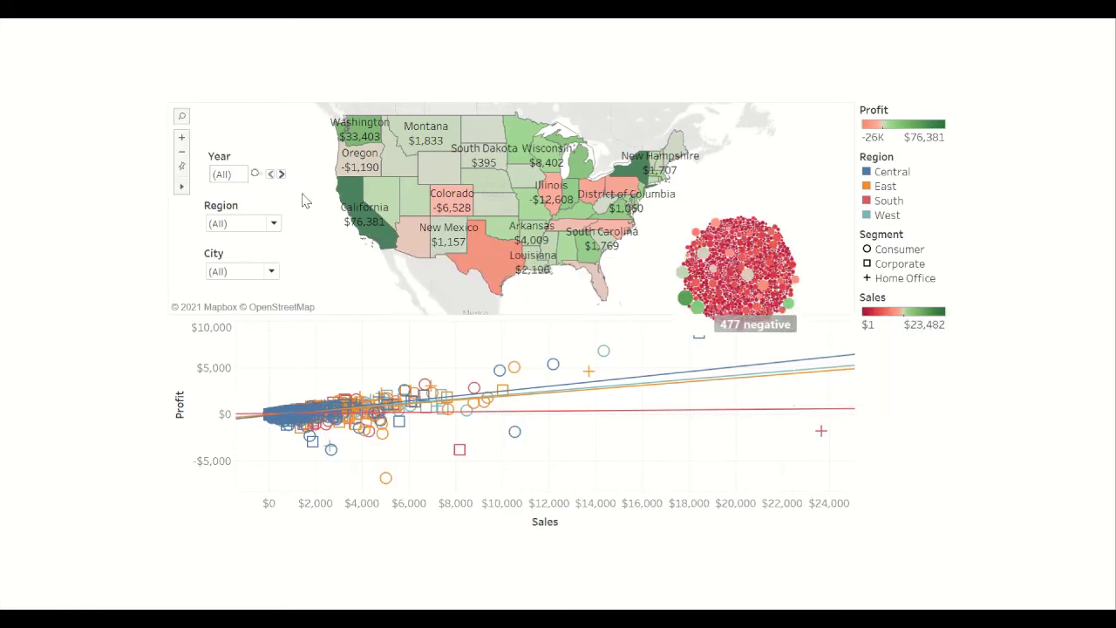
mouse_move(348, 190)
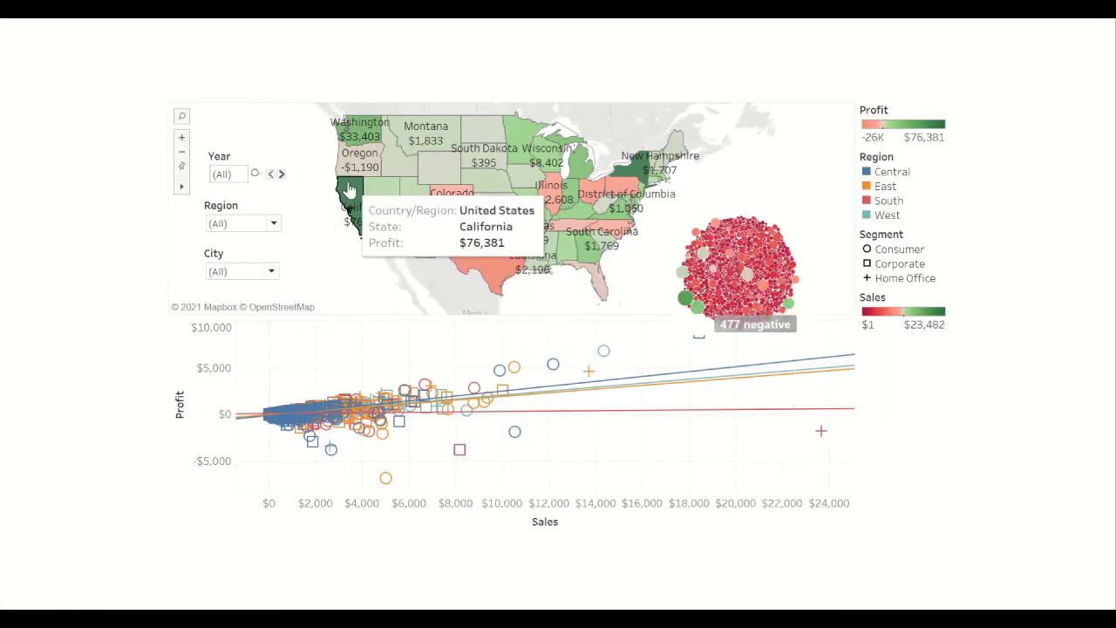
click(281, 174)
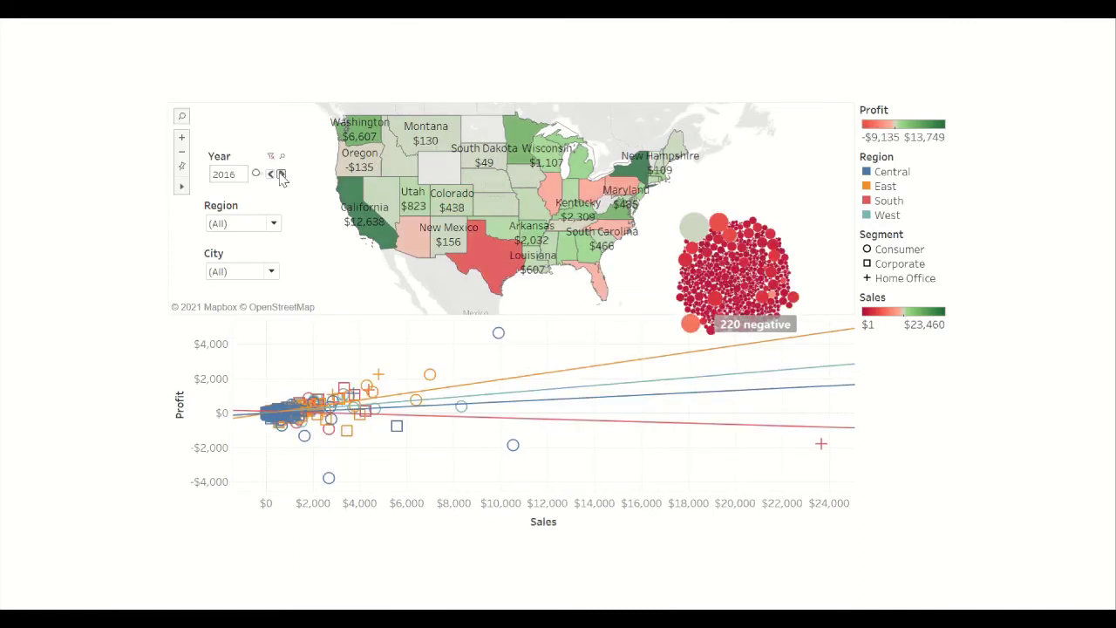
mouse_move(356, 135)
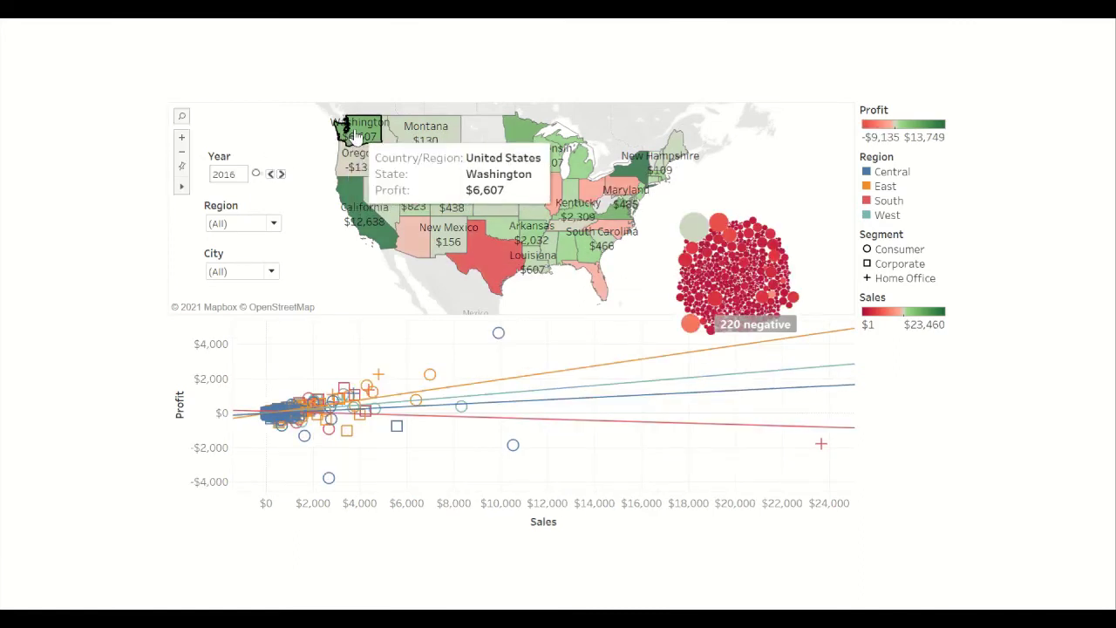
click(353, 135)
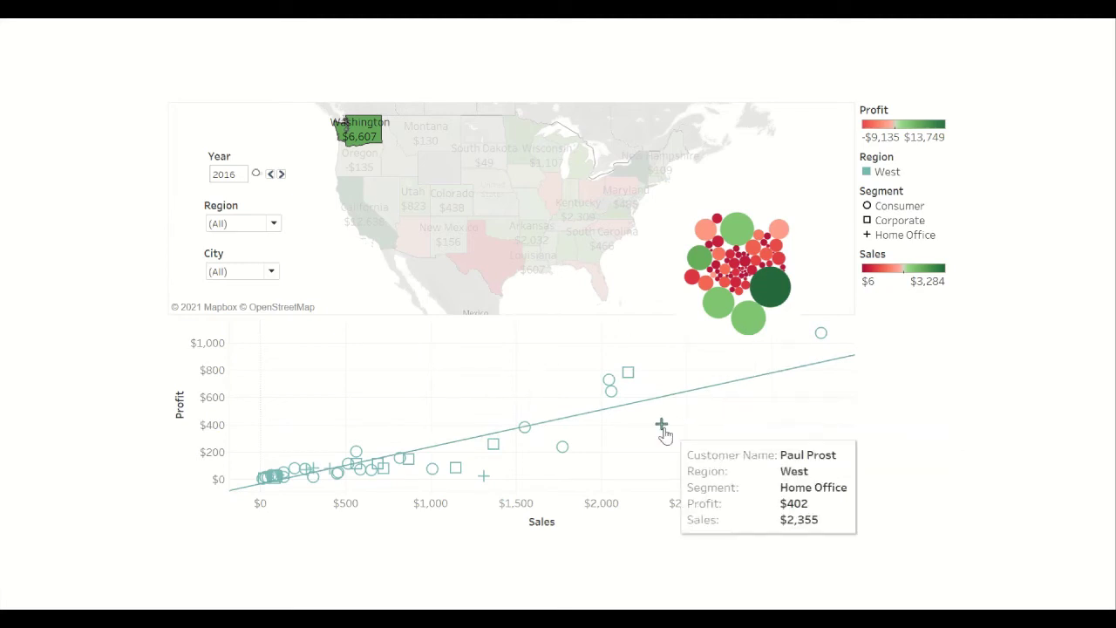
Step: Select the $1,310 Home Office customer and drill through to their product bar graph
mouse_move(483, 487)
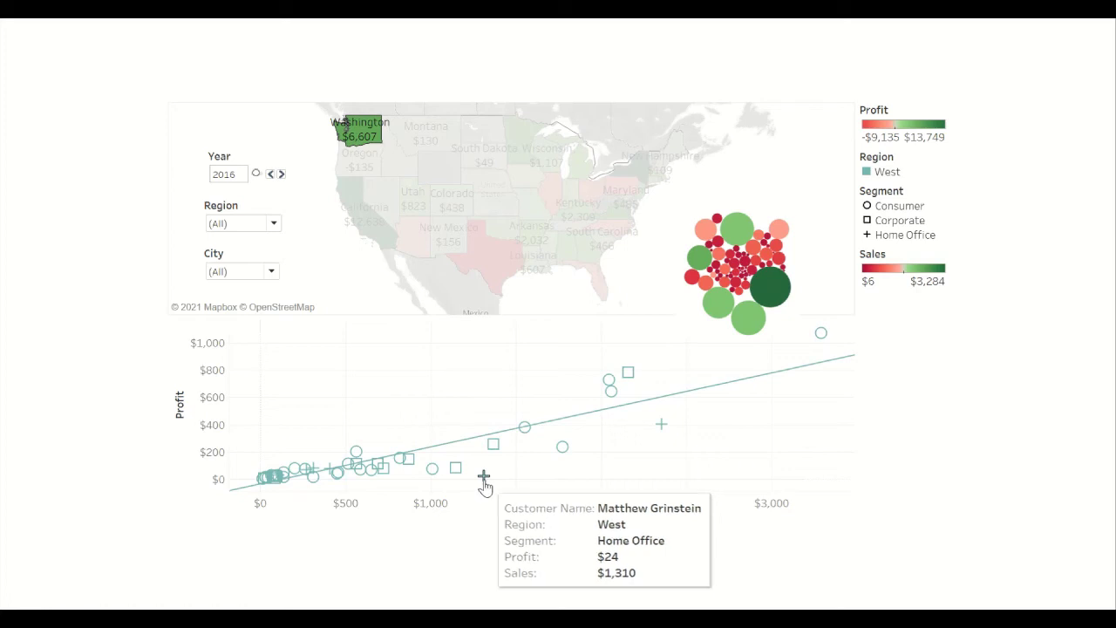
click(483, 476)
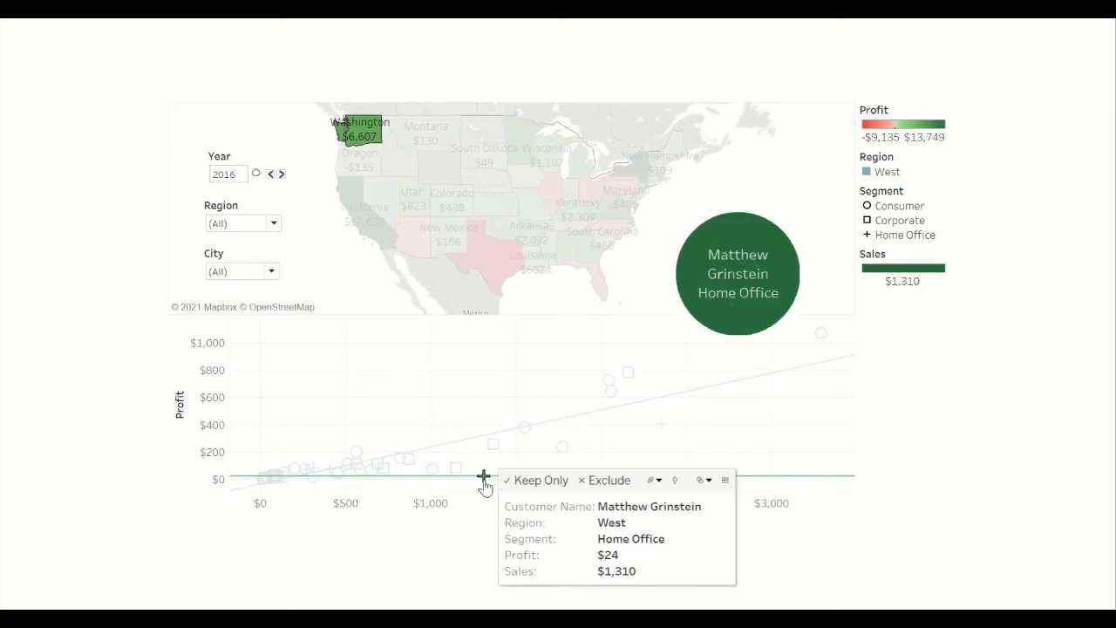
mouse_move(784, 309)
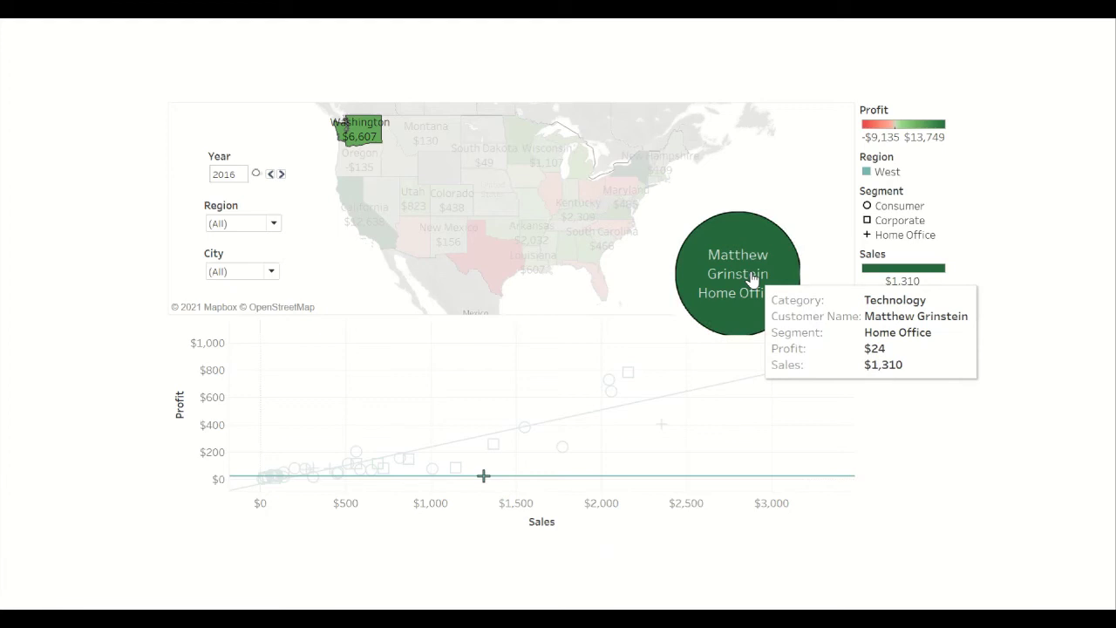
click(751, 277)
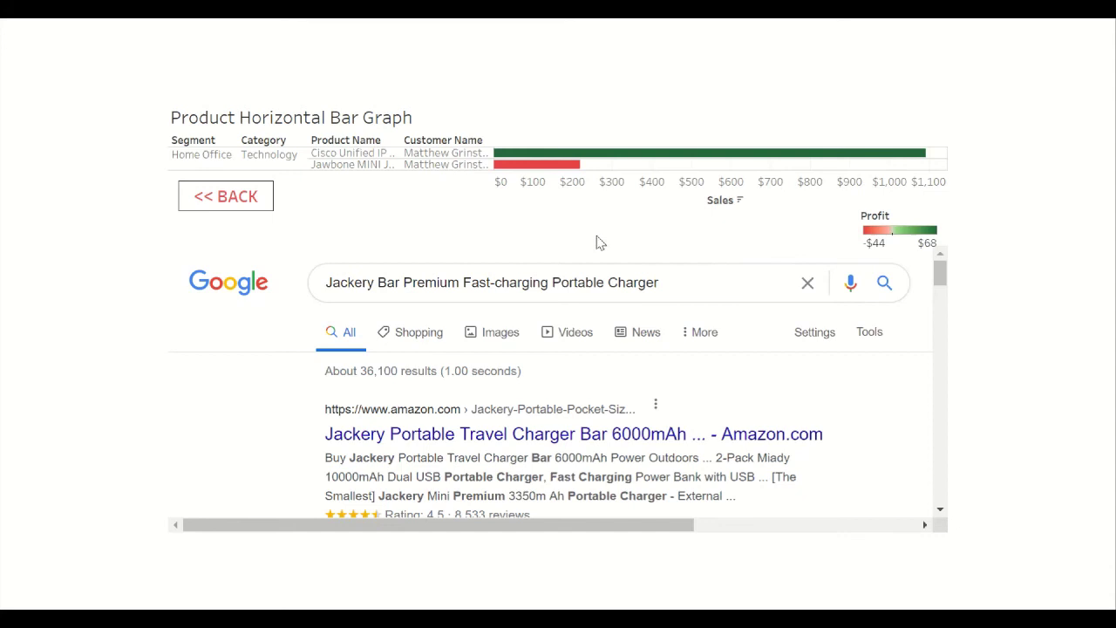
Step: Show Google results for the Jawbone MINI JAMBOX speaker, deselect the bar, then go << BACK to Dashboard 1
mouse_move(543, 161)
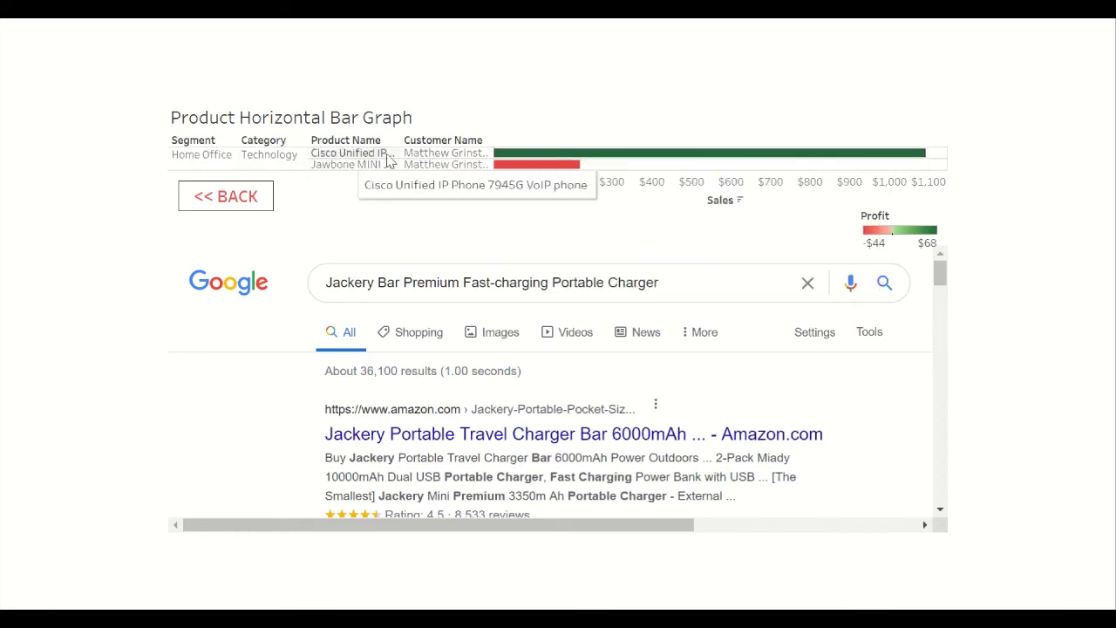
click(535, 172)
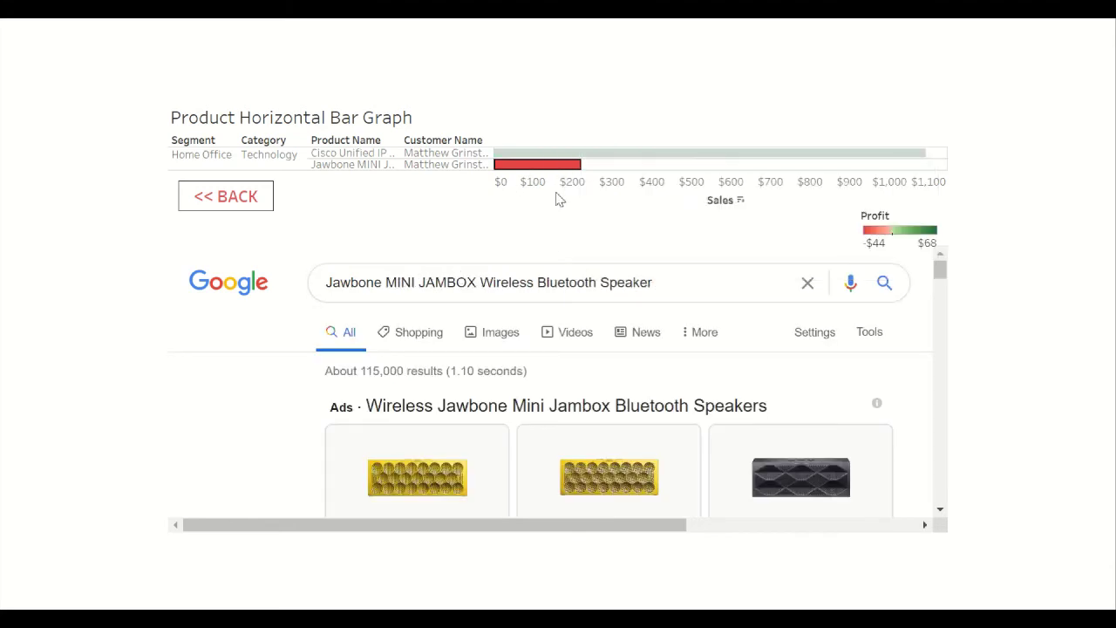
mouse_move(552, 171)
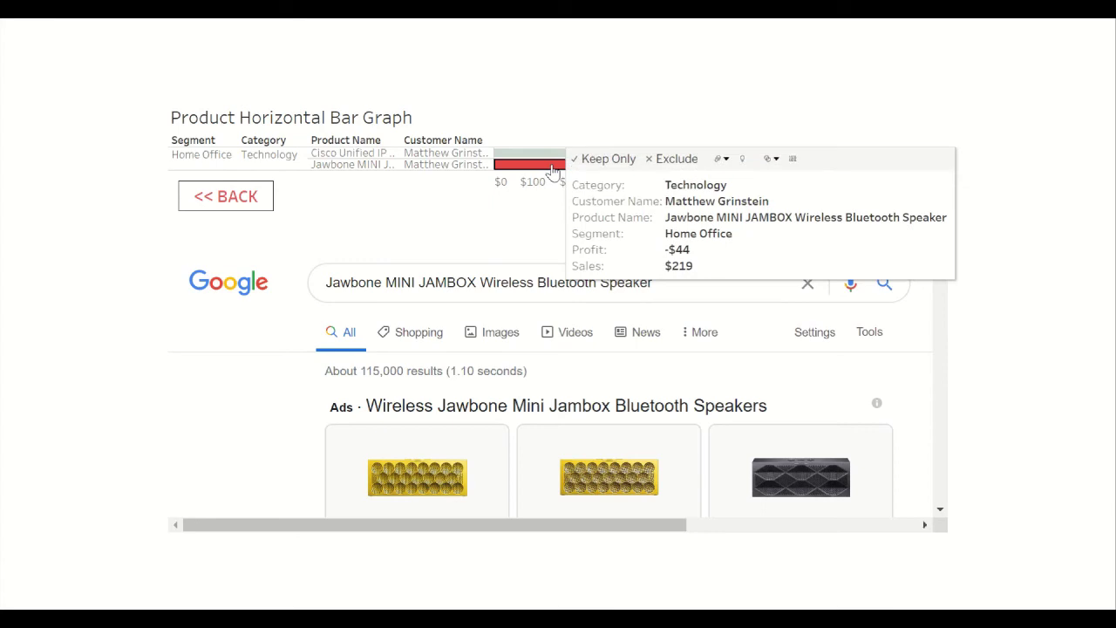
scroll(578, 406, down, 5)
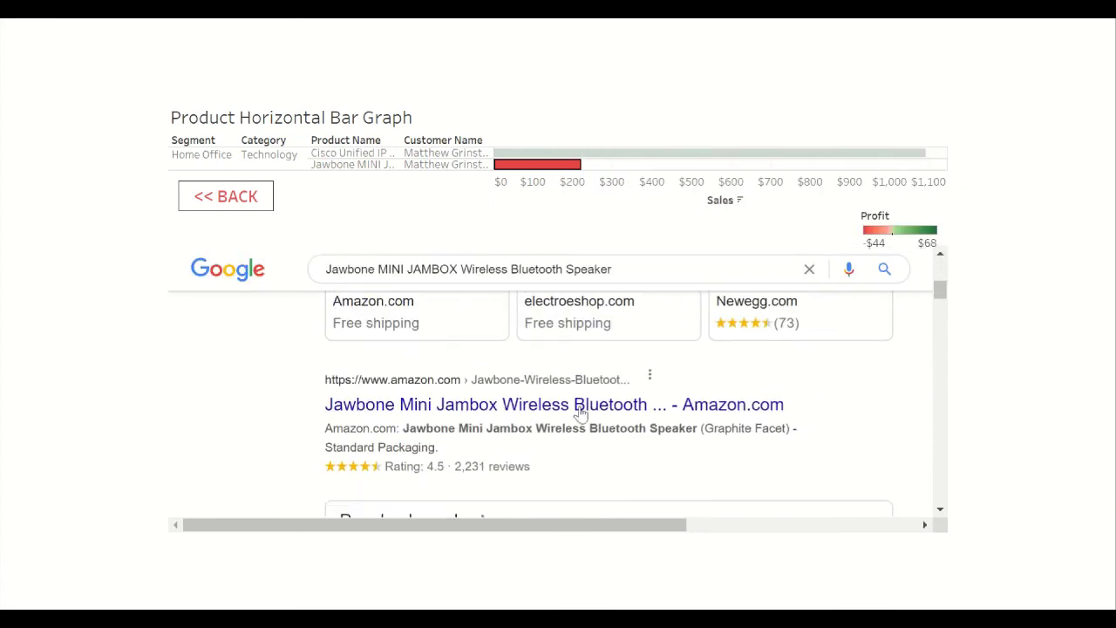
scroll(580, 411, up, 5)
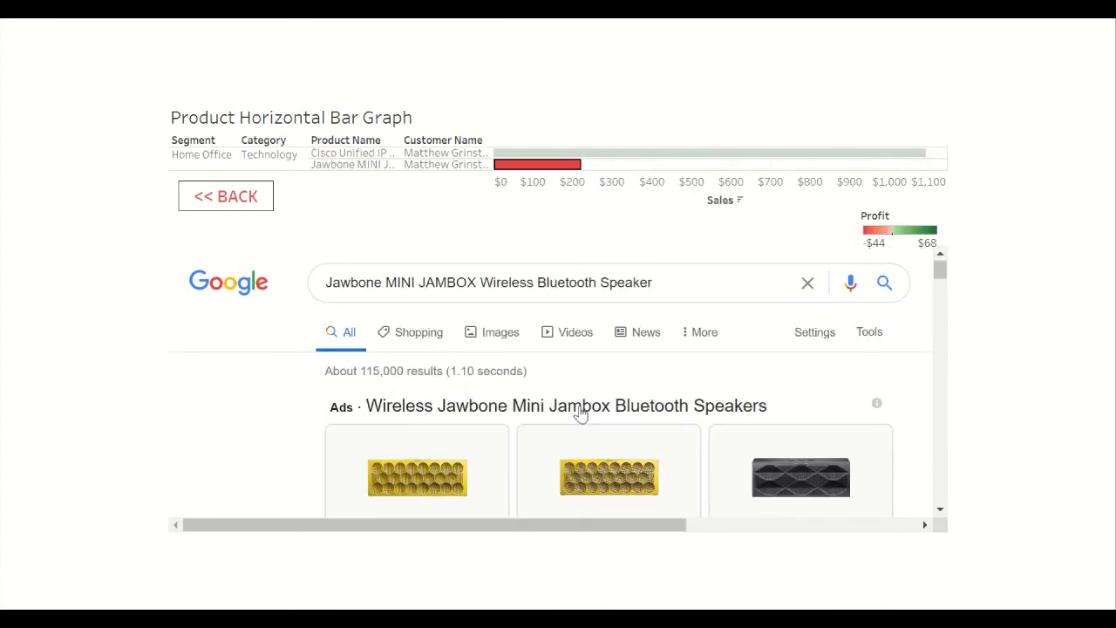
click(534, 211)
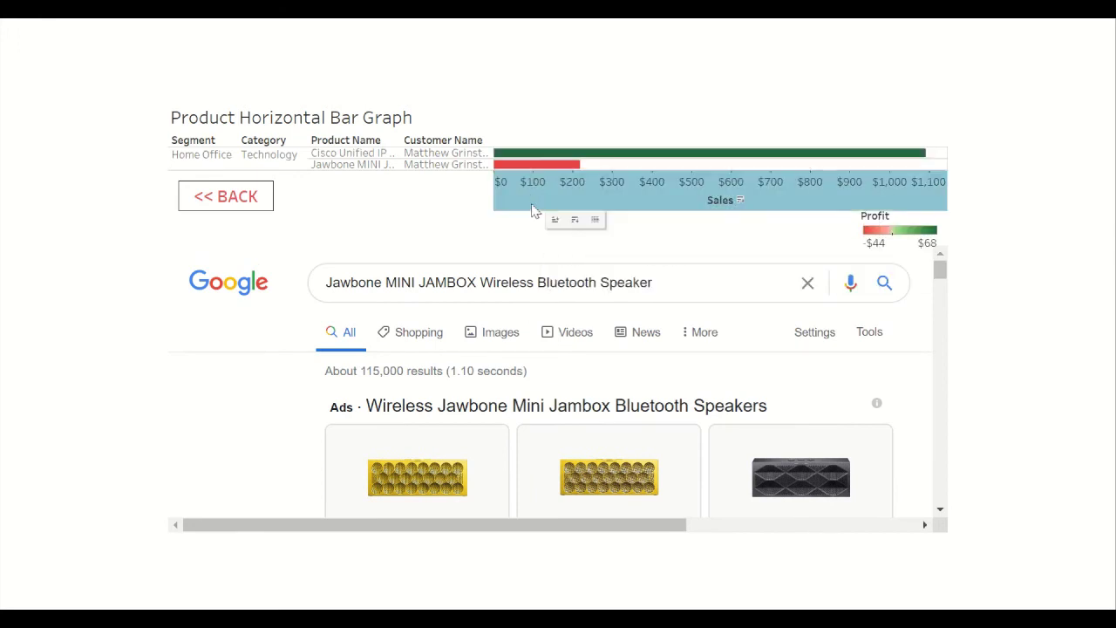
click(229, 198)
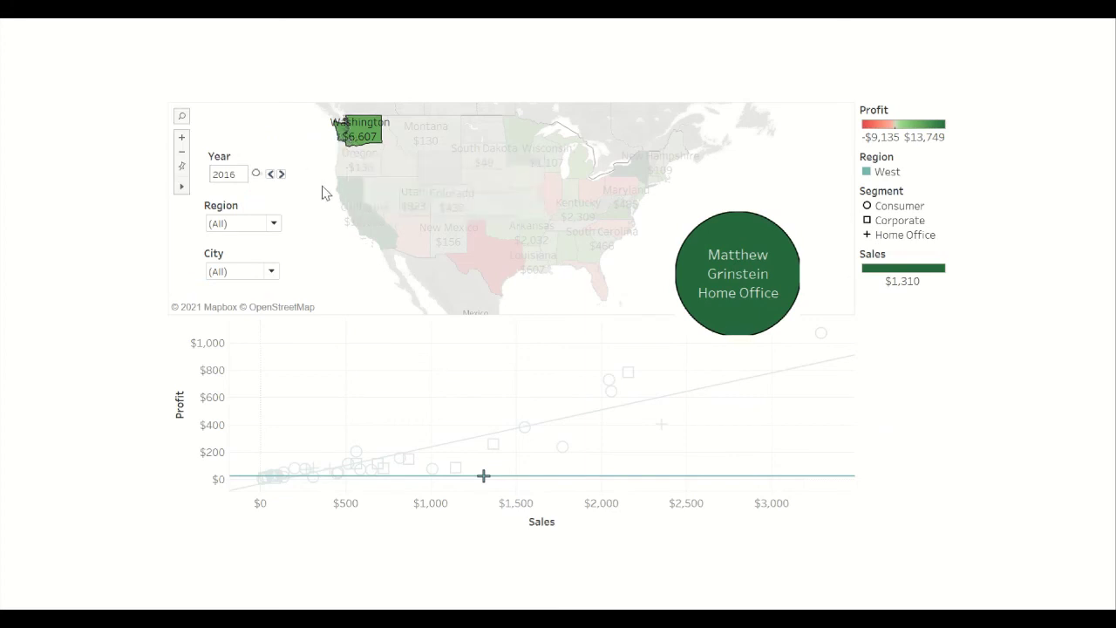
Step: Leave Presentation Mode and add a floating Button to Dashboard 2 beside << BACK
key(Escape)
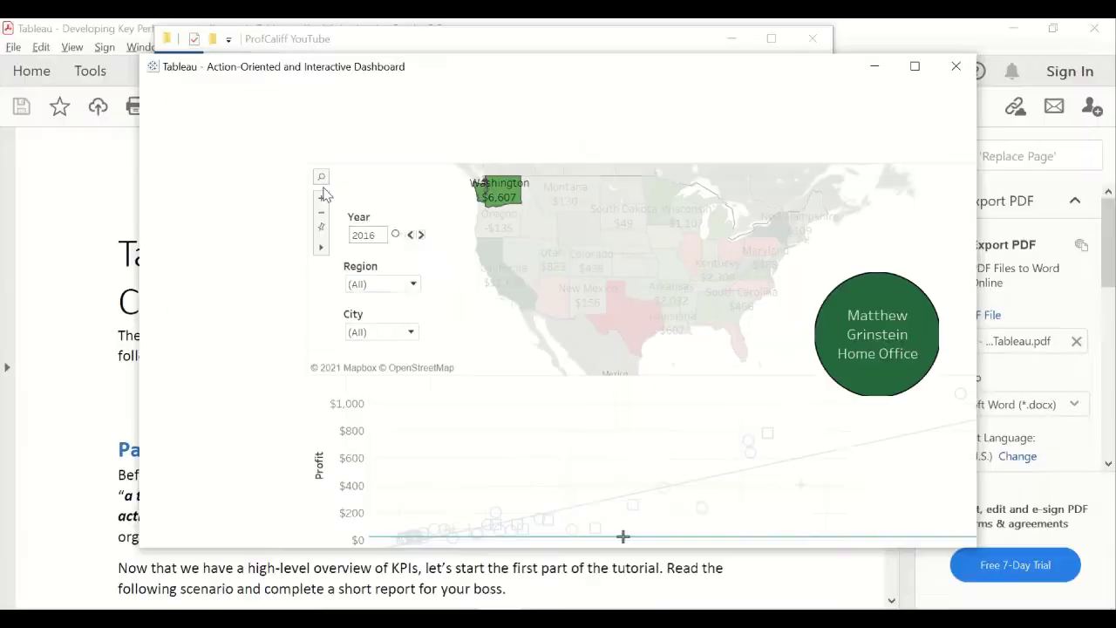
click(793, 577)
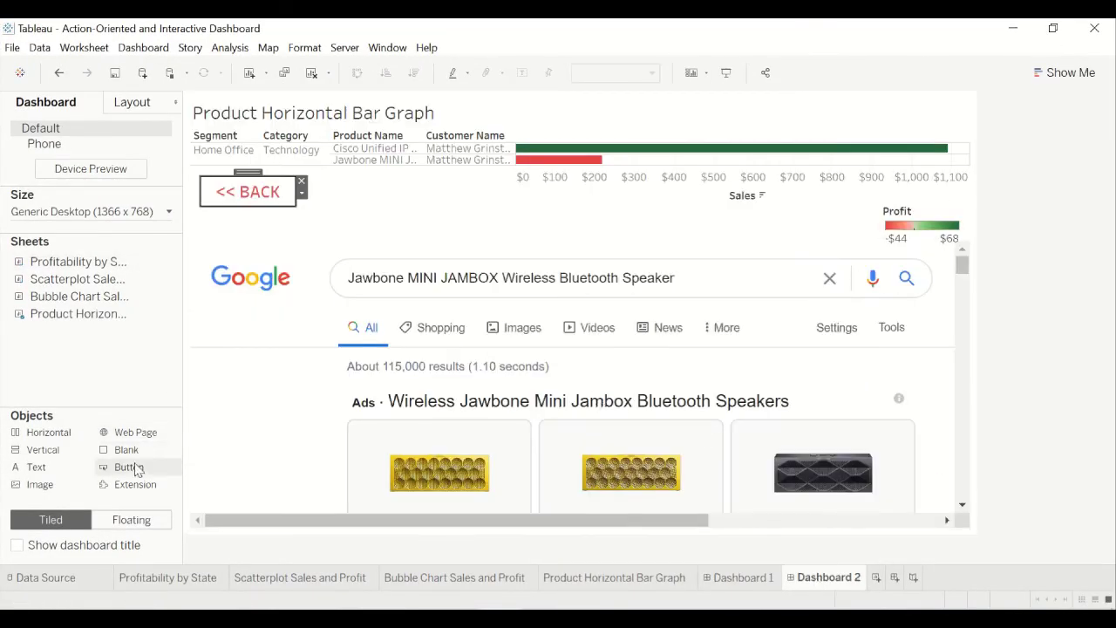
drag(135, 474, 398, 208)
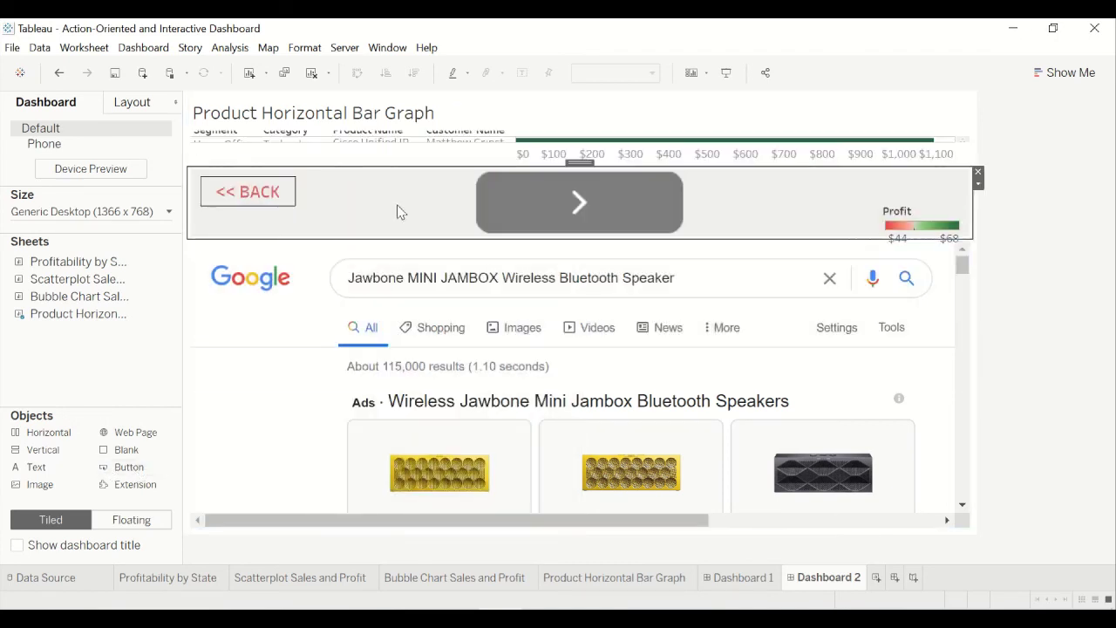
click(977, 184)
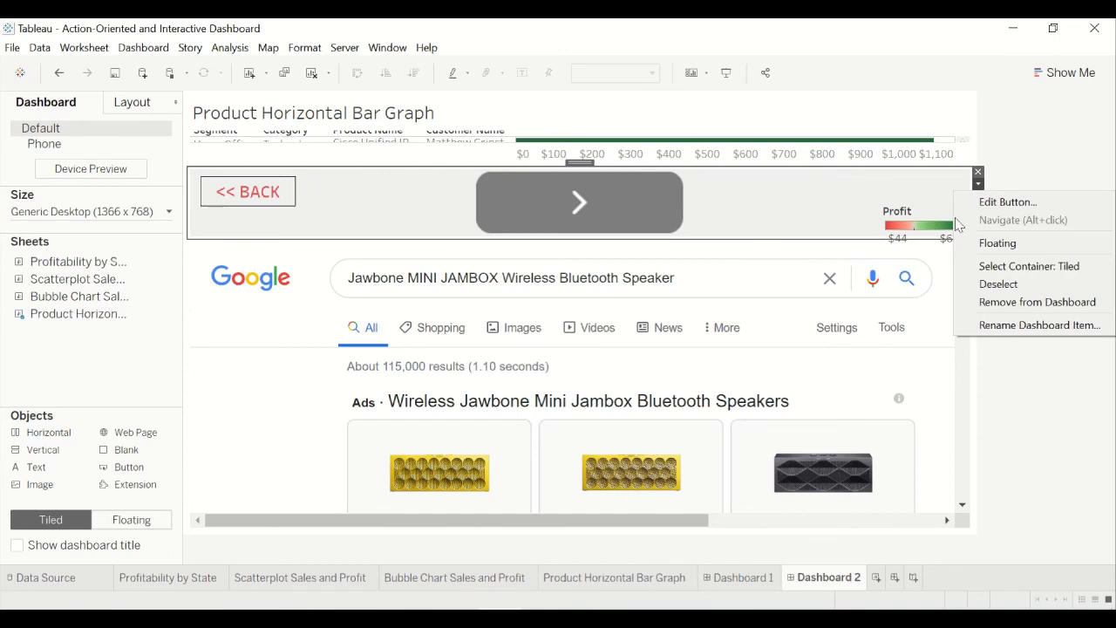
click(996, 244)
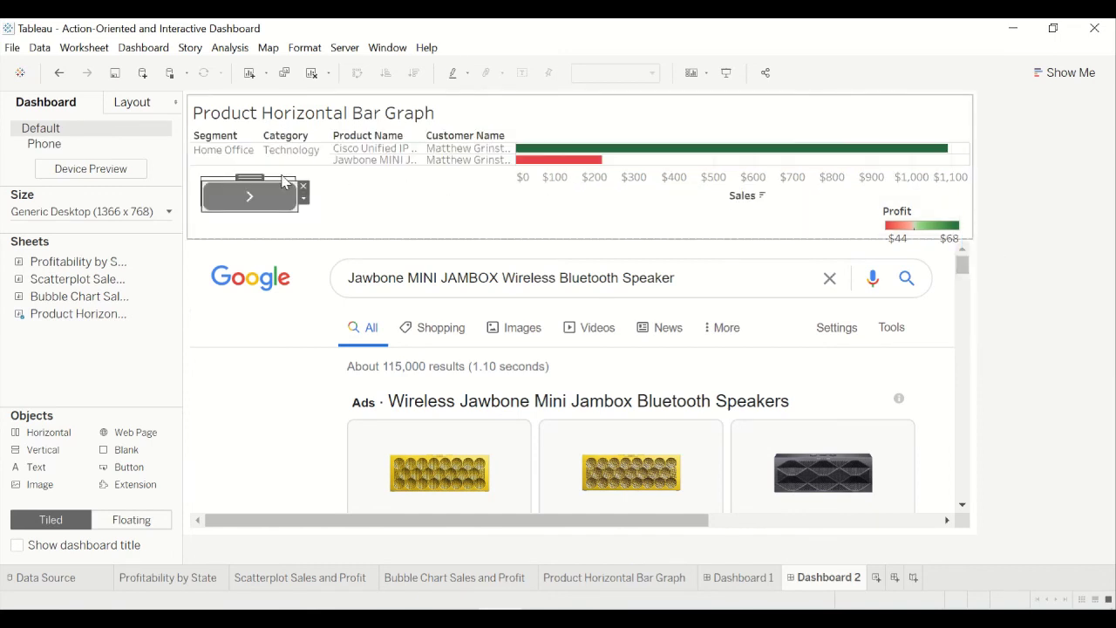
drag(251, 179, 357, 174)
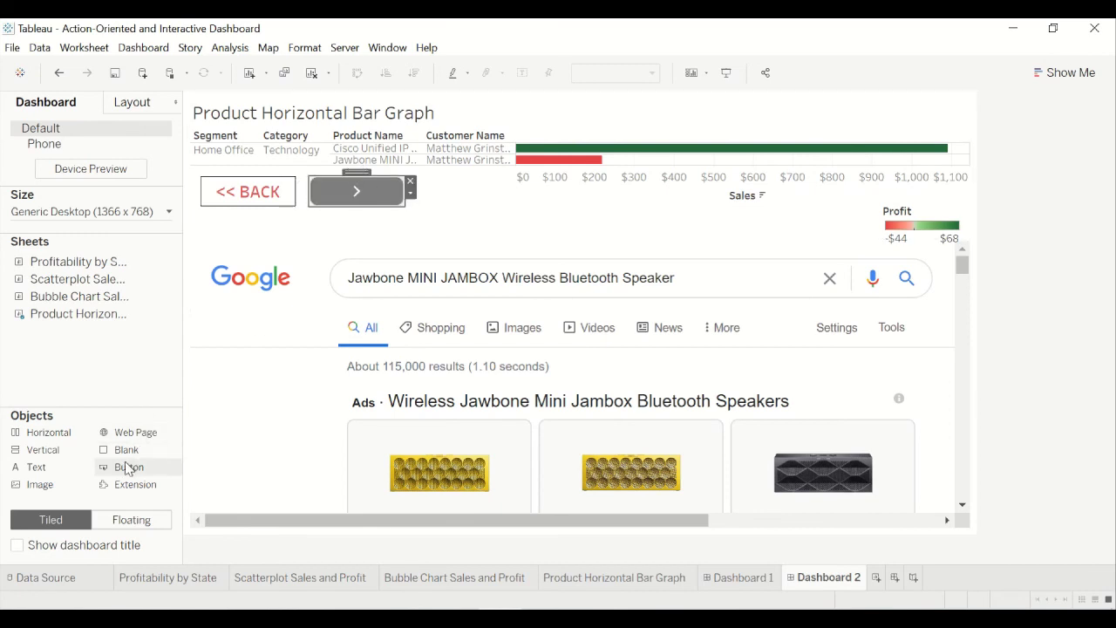
Step: Add another floating Button to Dashboard 2, aligned to the right of the first arrow button
drag(127, 466, 502, 197)
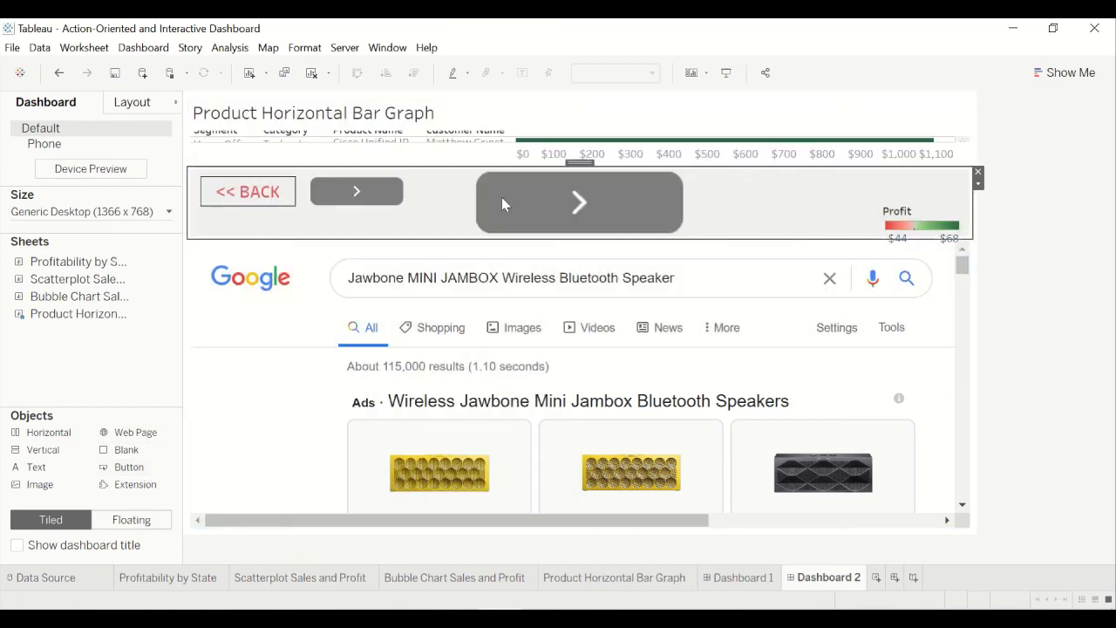
click(978, 185)
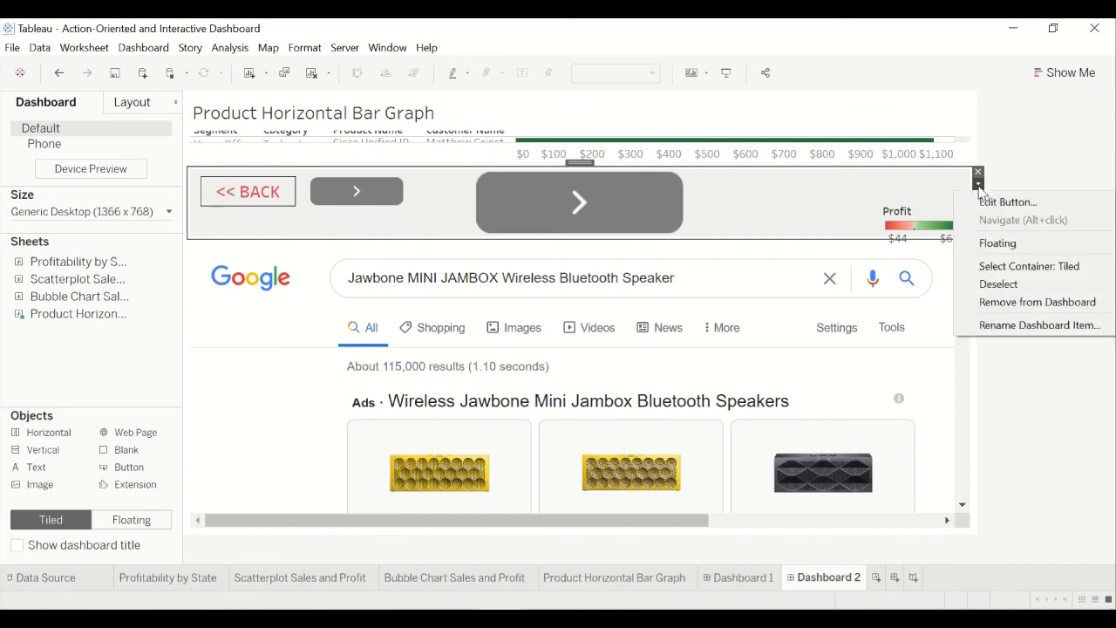
click(979, 243)
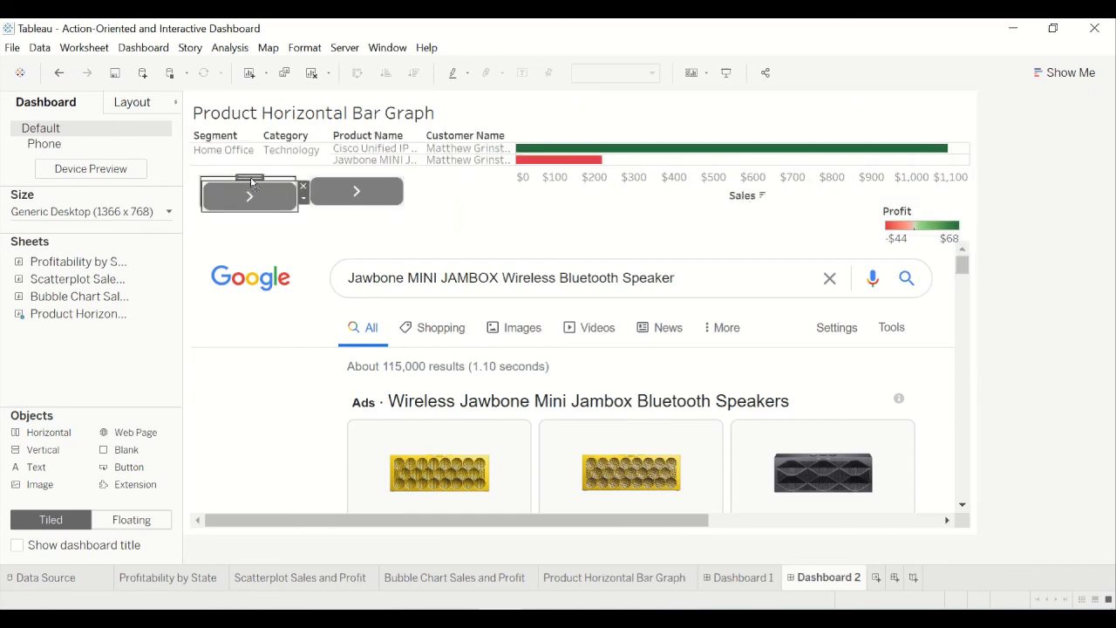
drag(246, 179, 435, 218)
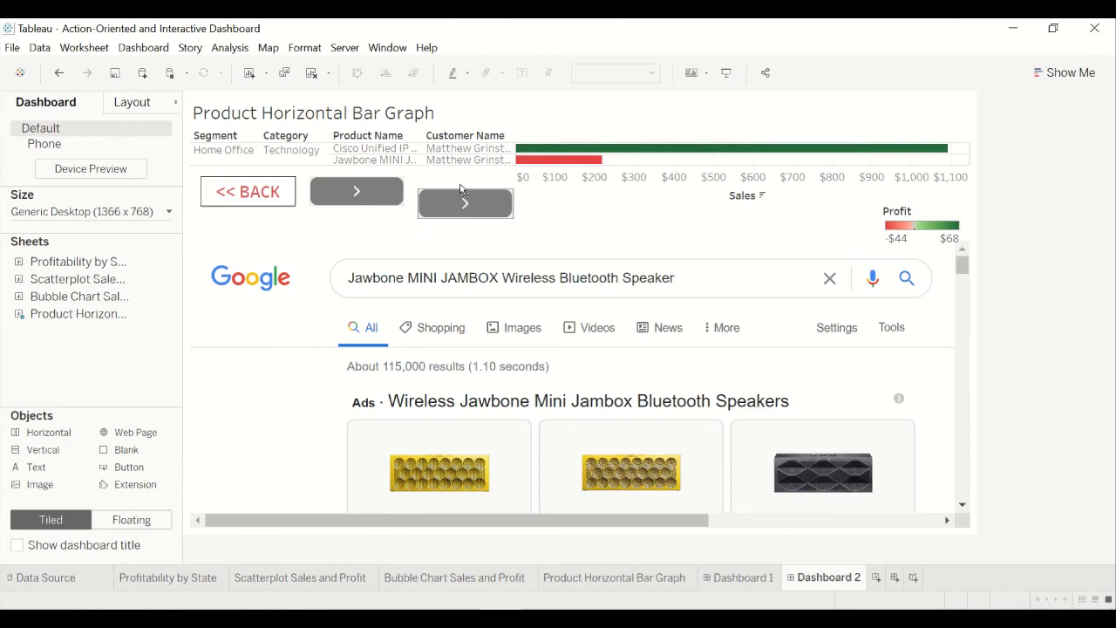
drag(461, 190, 458, 174)
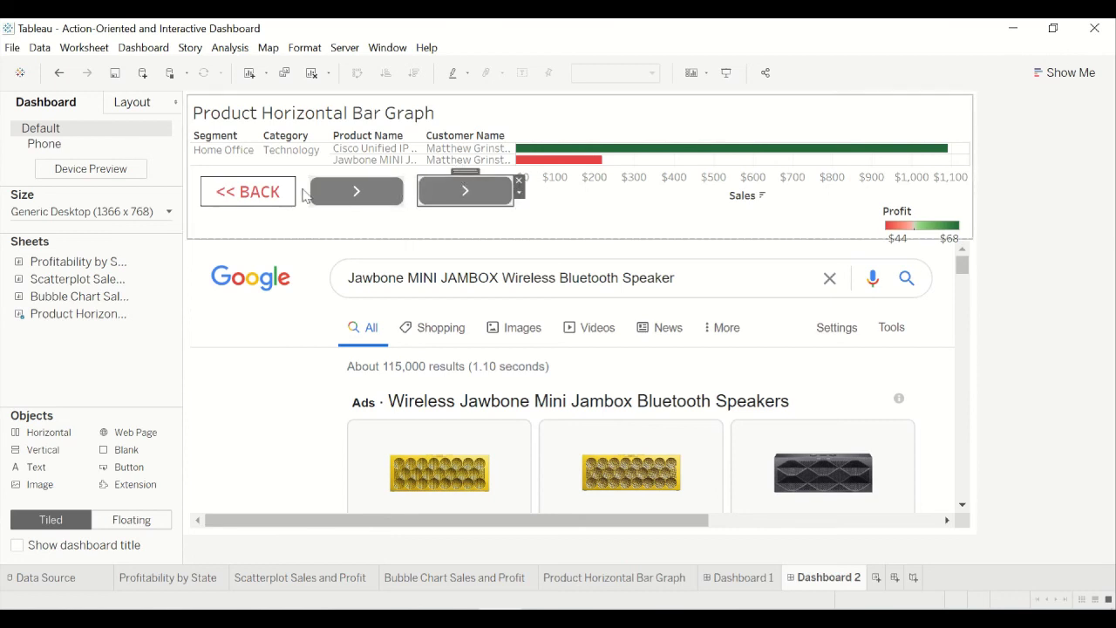